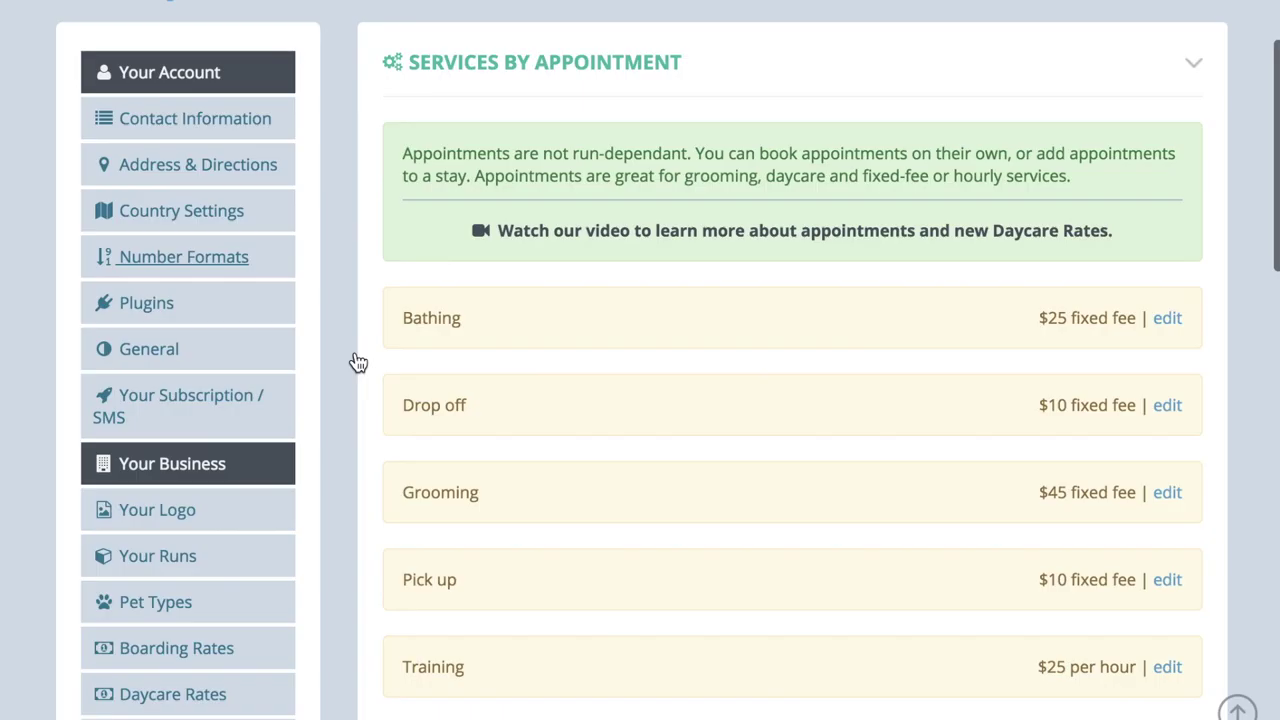
scroll(358, 362, down, 3)
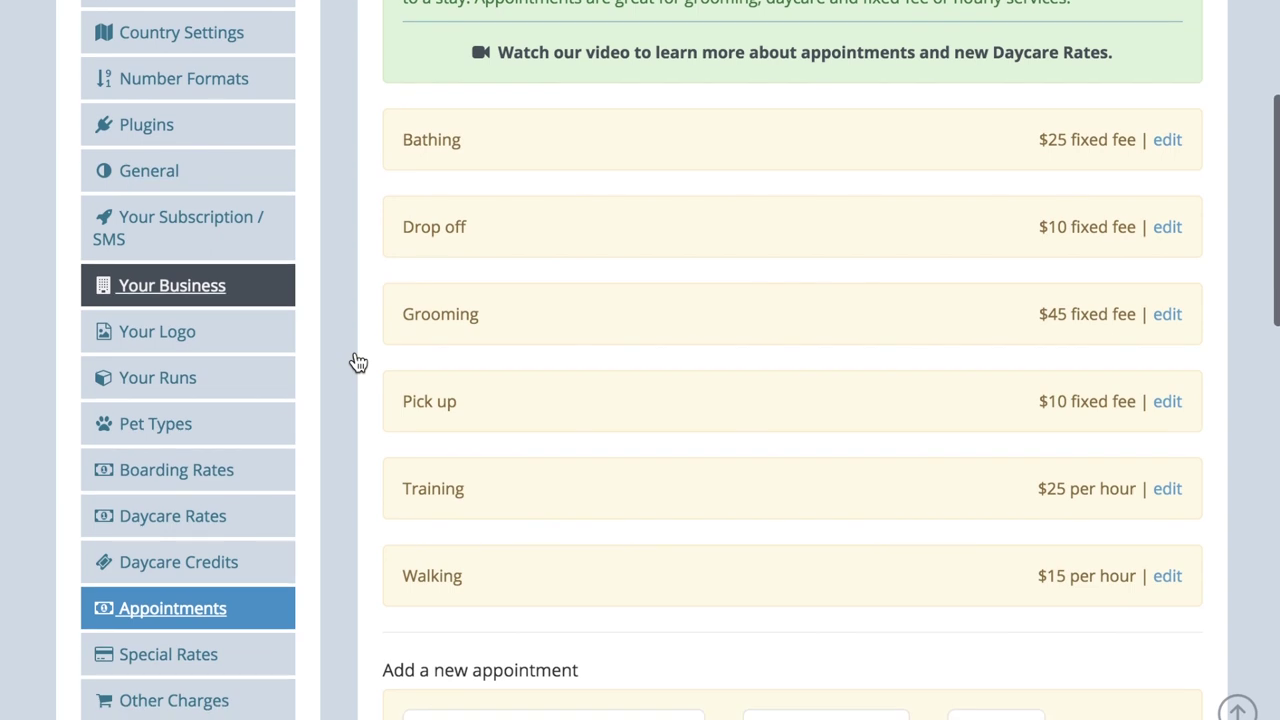
scroll(358, 362, down, 2)
scroll(358, 362, down, 1)
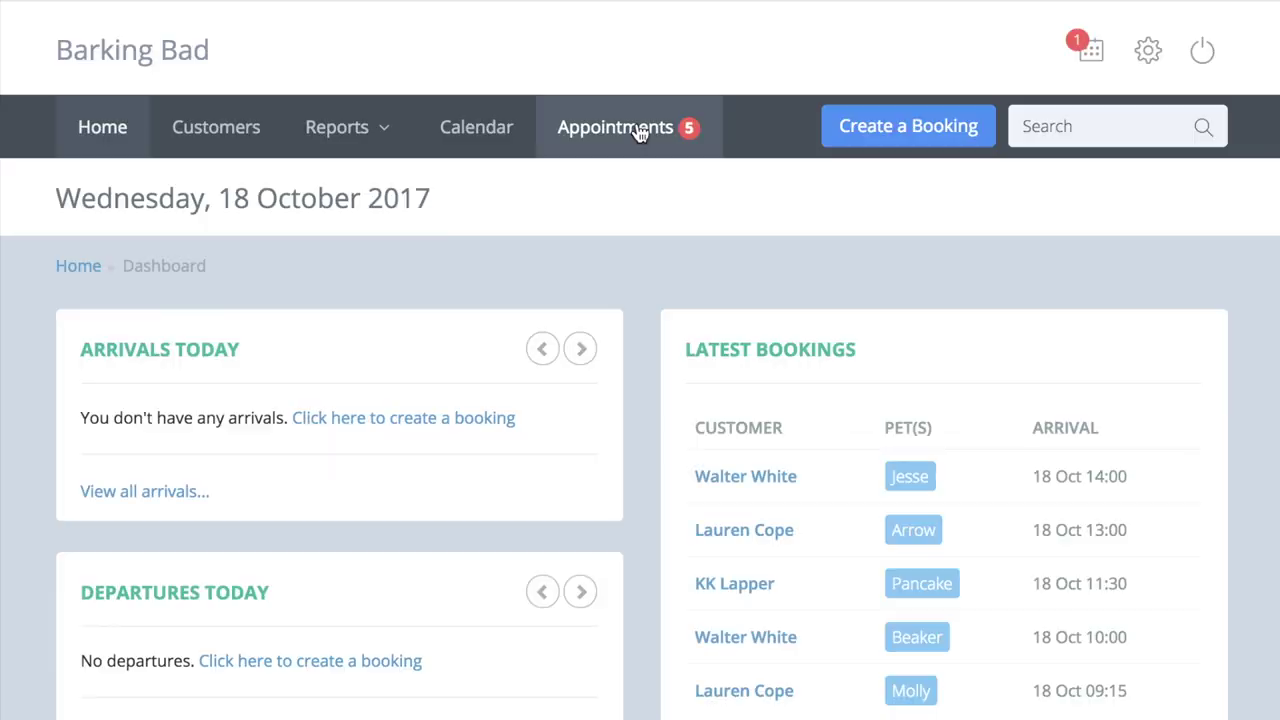
Save the day note "Food delivery due today." for 18 October 2017 in the appointments schedule
click(680, 380)
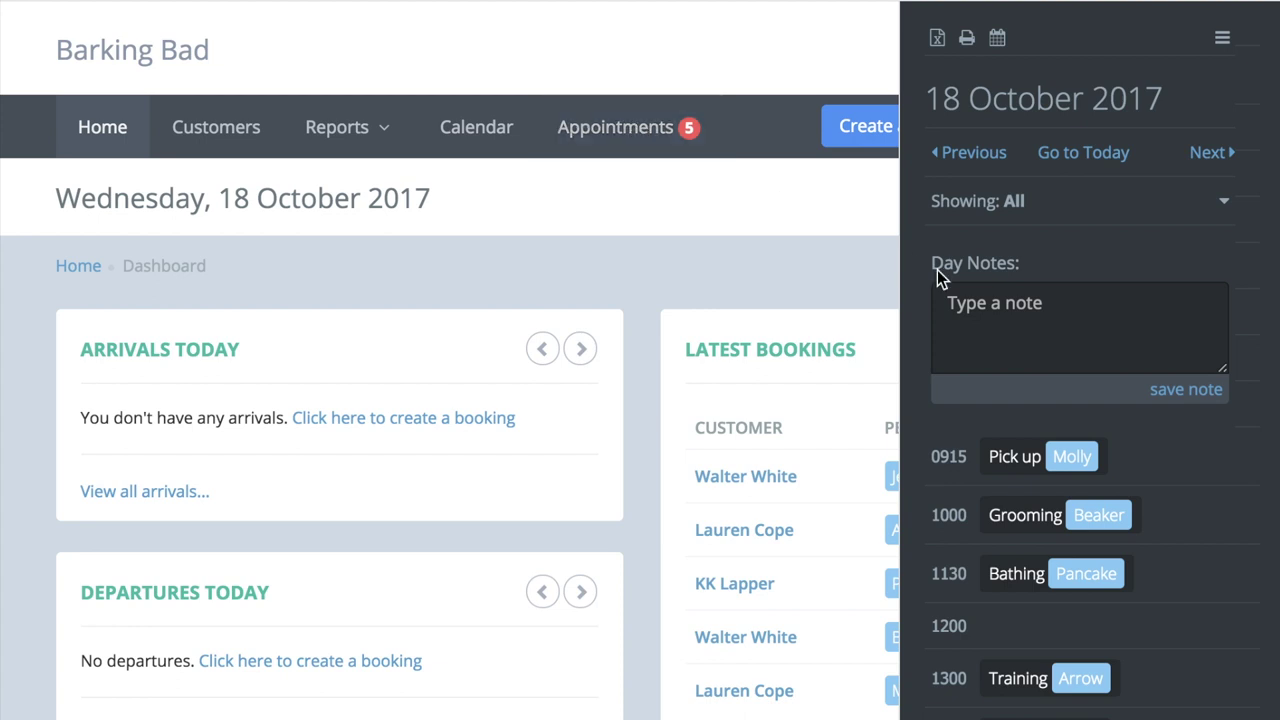
click(1000, 328)
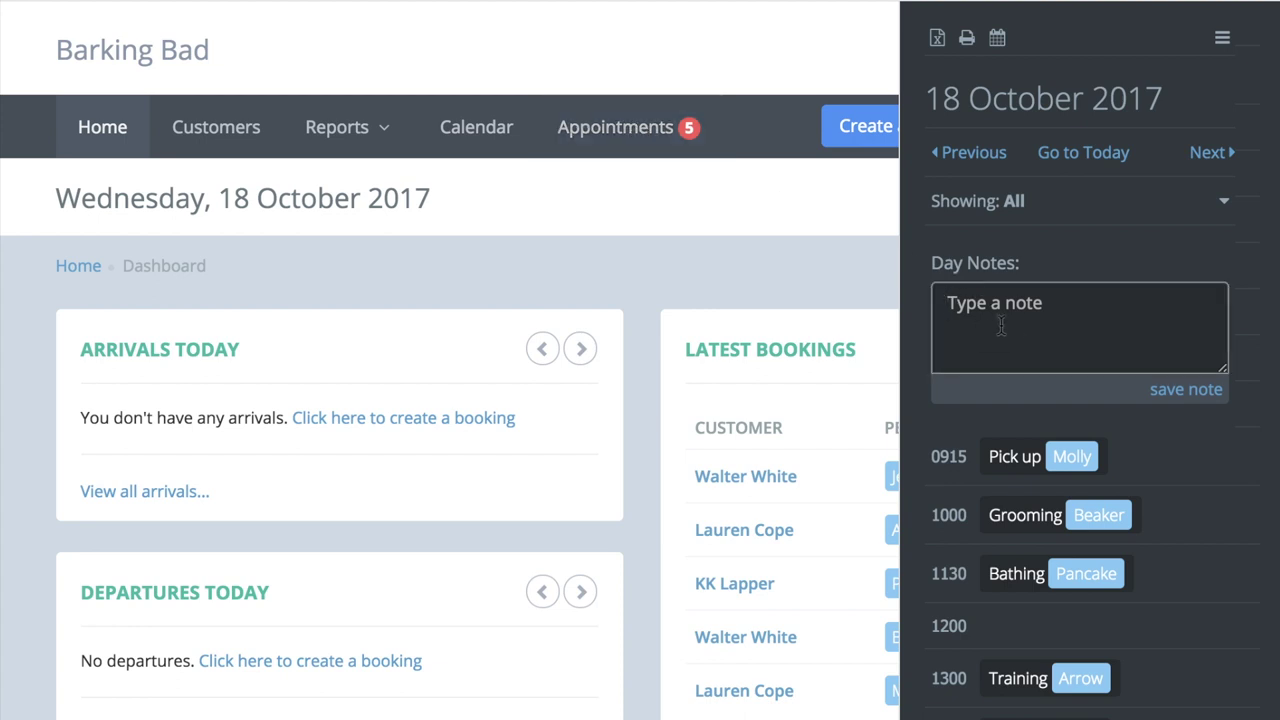
text(Food delivery due toda)
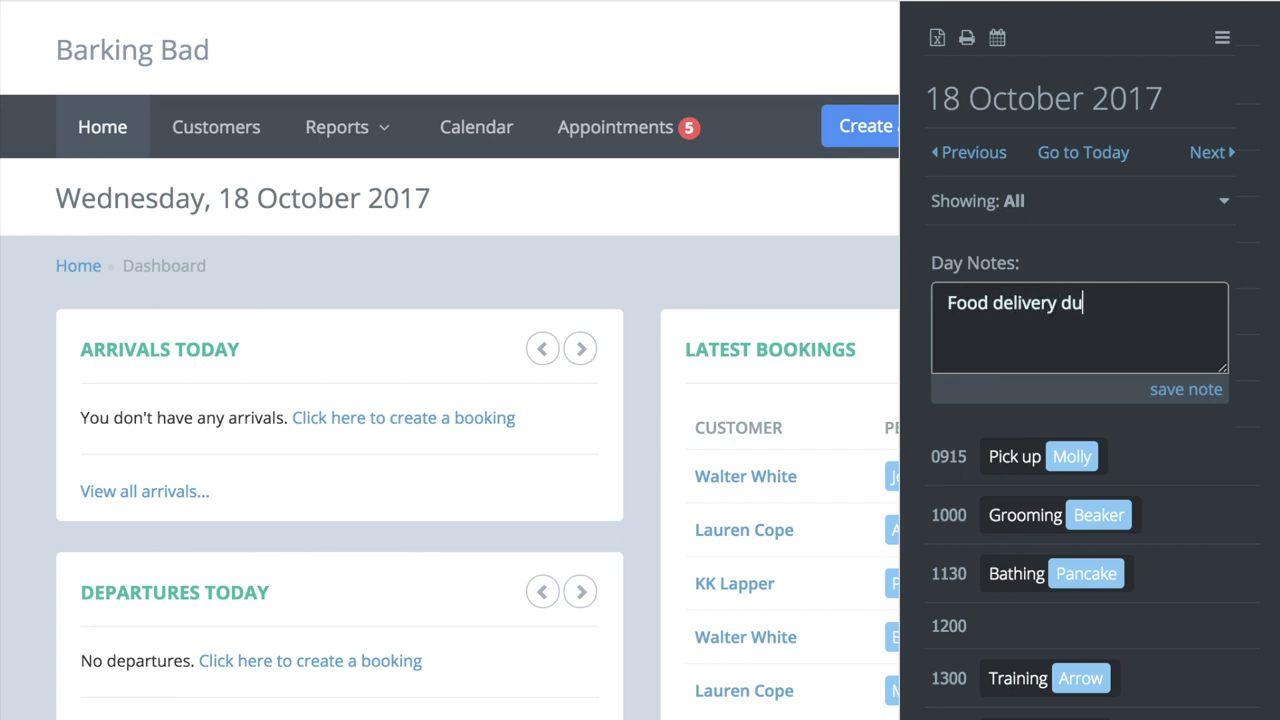
text(y.)
click(1181, 398)
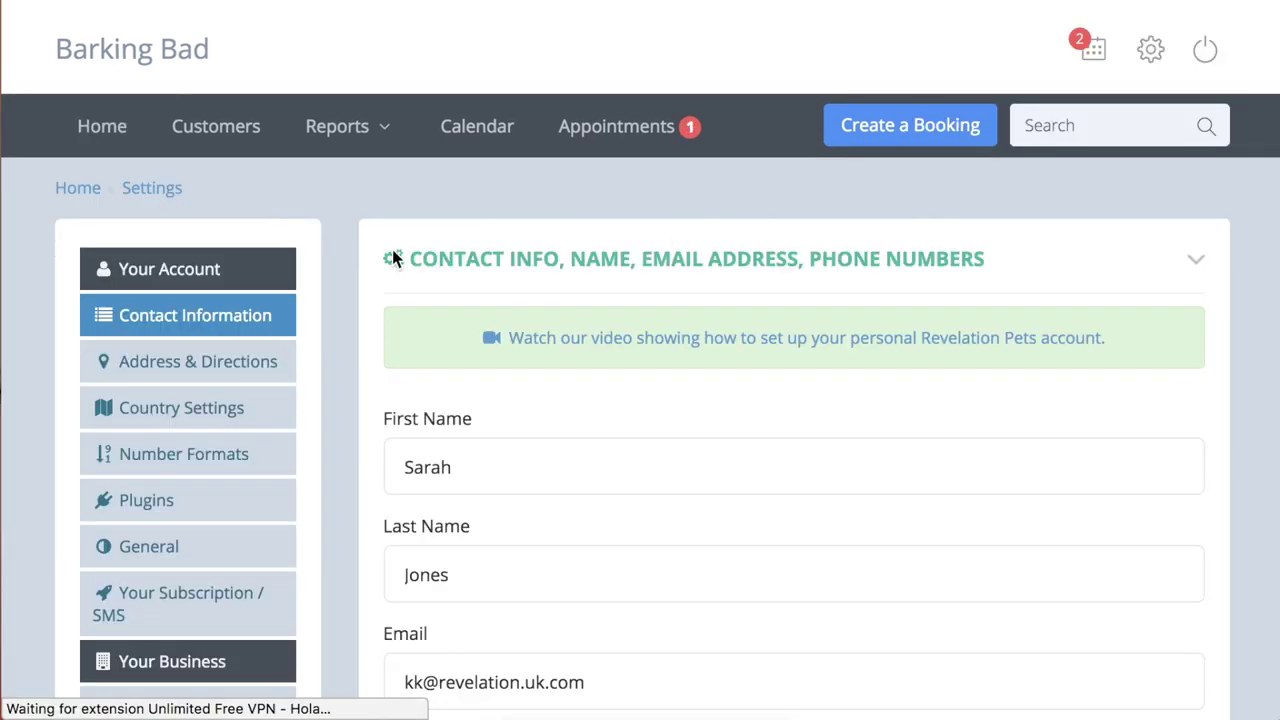
Open the default time settings and set the start of the appointments time range to 09:00
scroll(328, 240, down, 10)
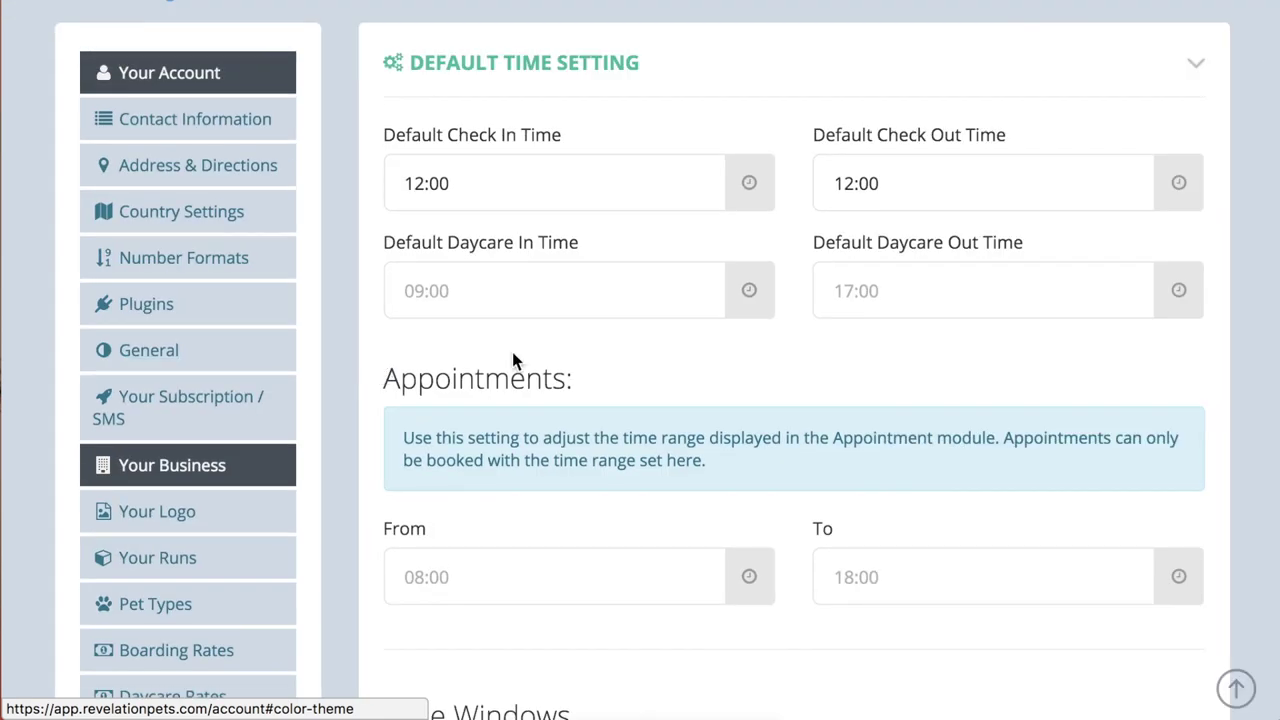
scroll(514, 360, down, 2)
click(491, 360)
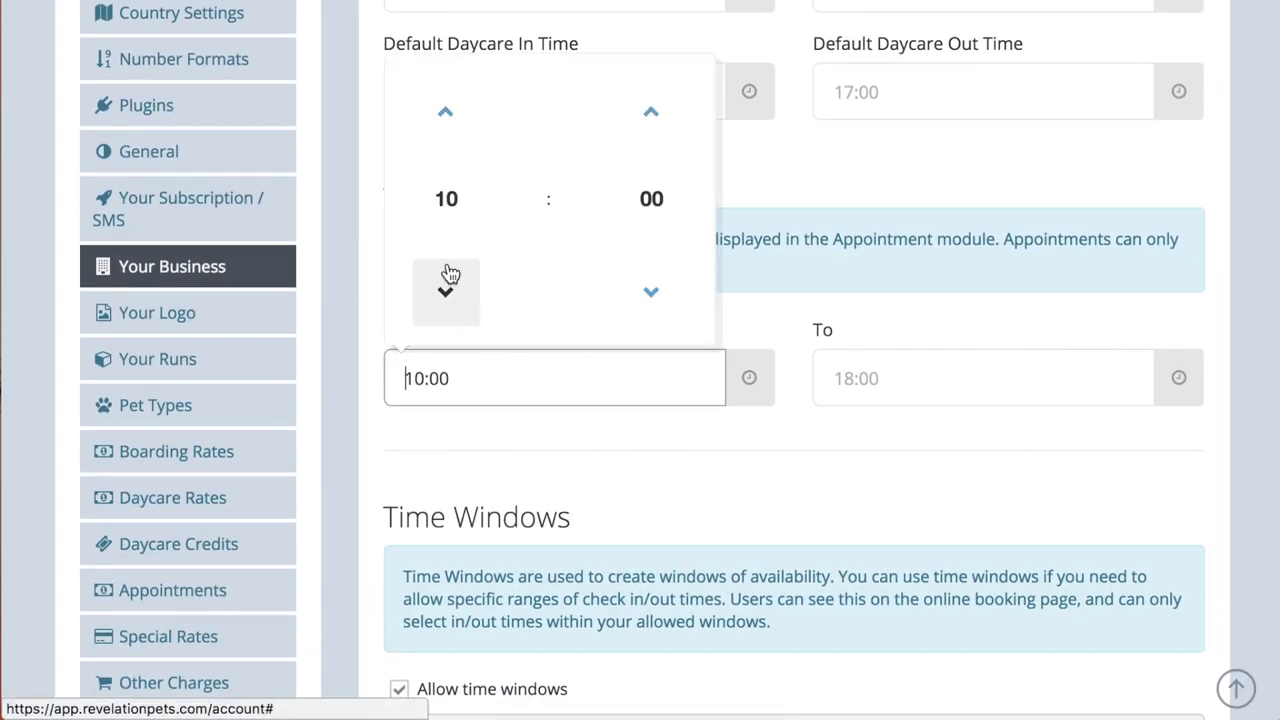
click(445, 291)
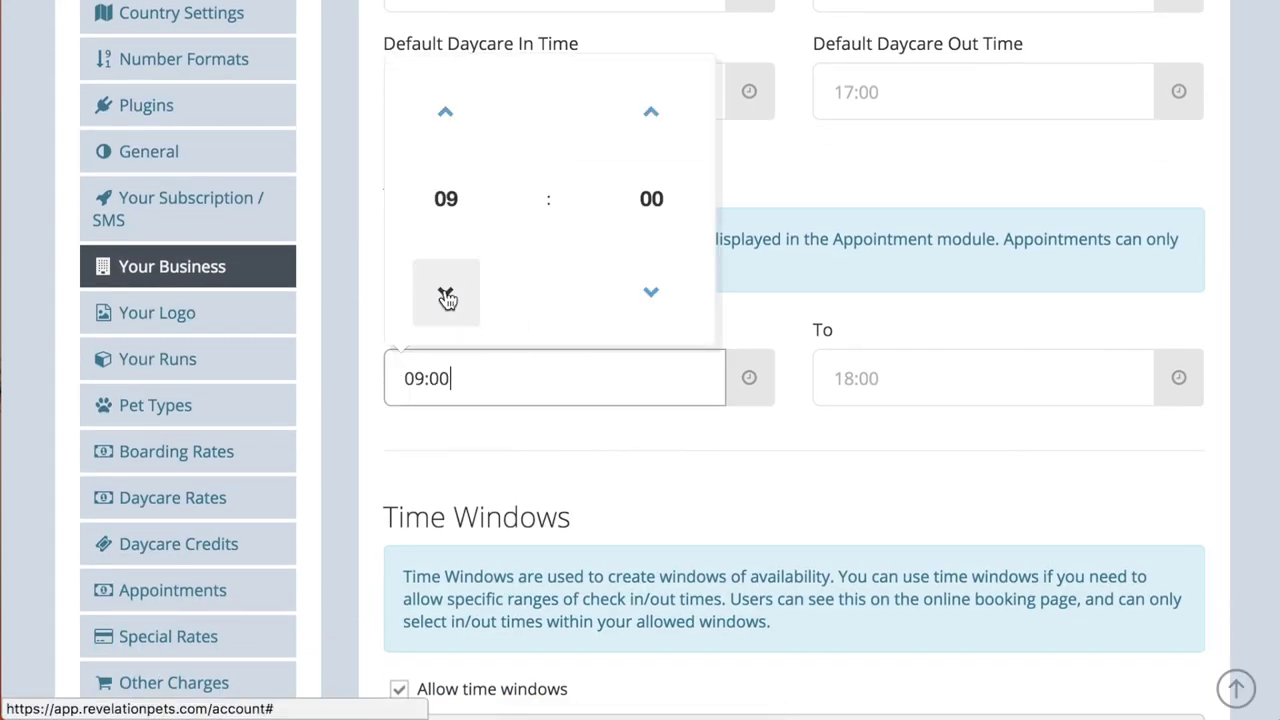
Raise the end of the appointments time range beyond 15:00, keeping the minutes at 00
click(860, 380)
click(874, 122)
click(874, 122)
click(874, 122)
click(874, 122)
click(874, 122)
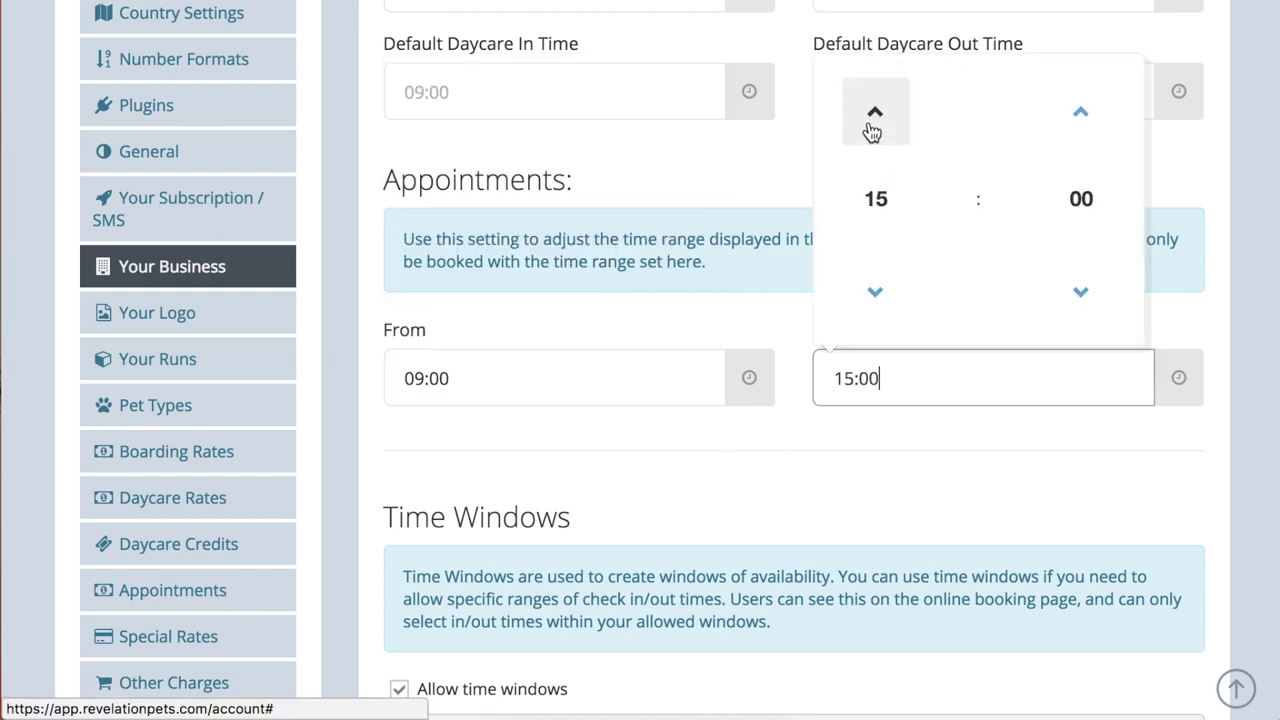
click(874, 122)
click(874, 122)
click(903, 487)
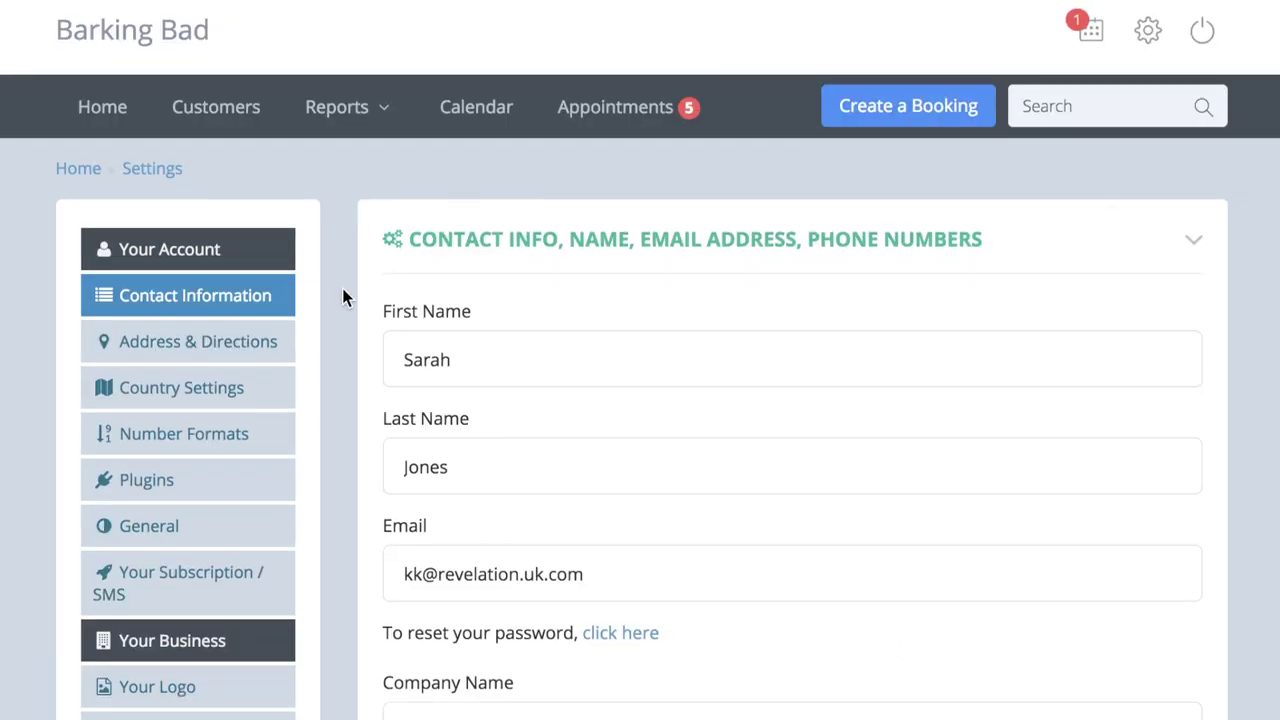
Open the settings for services by appointment and review the available services and their fees
scroll(342, 298, down, 6)
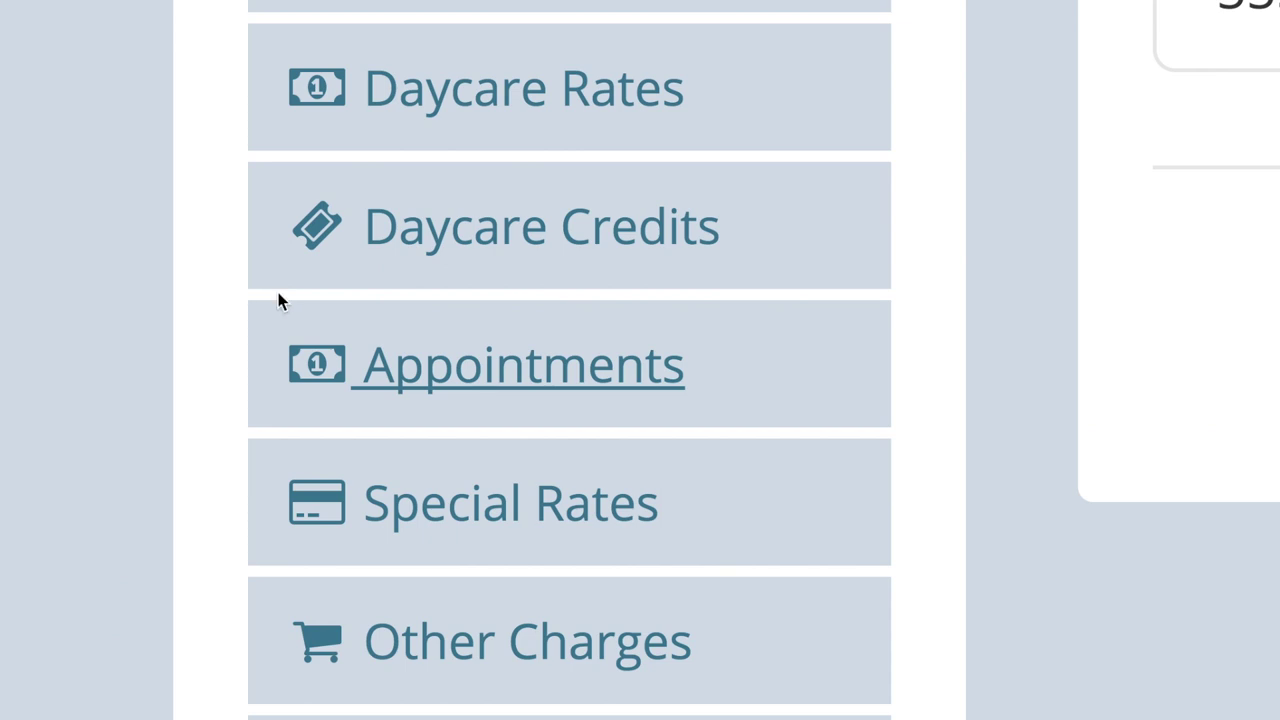
click(357, 363)
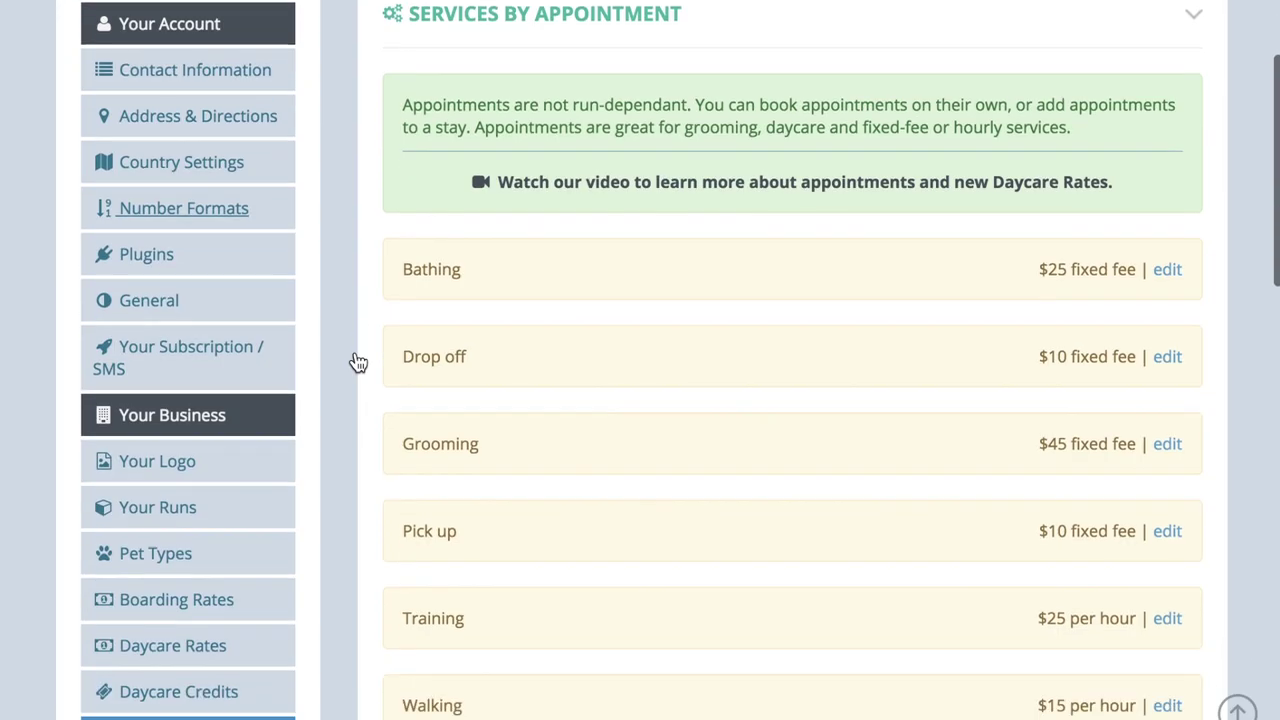
scroll(358, 362, down, 2)
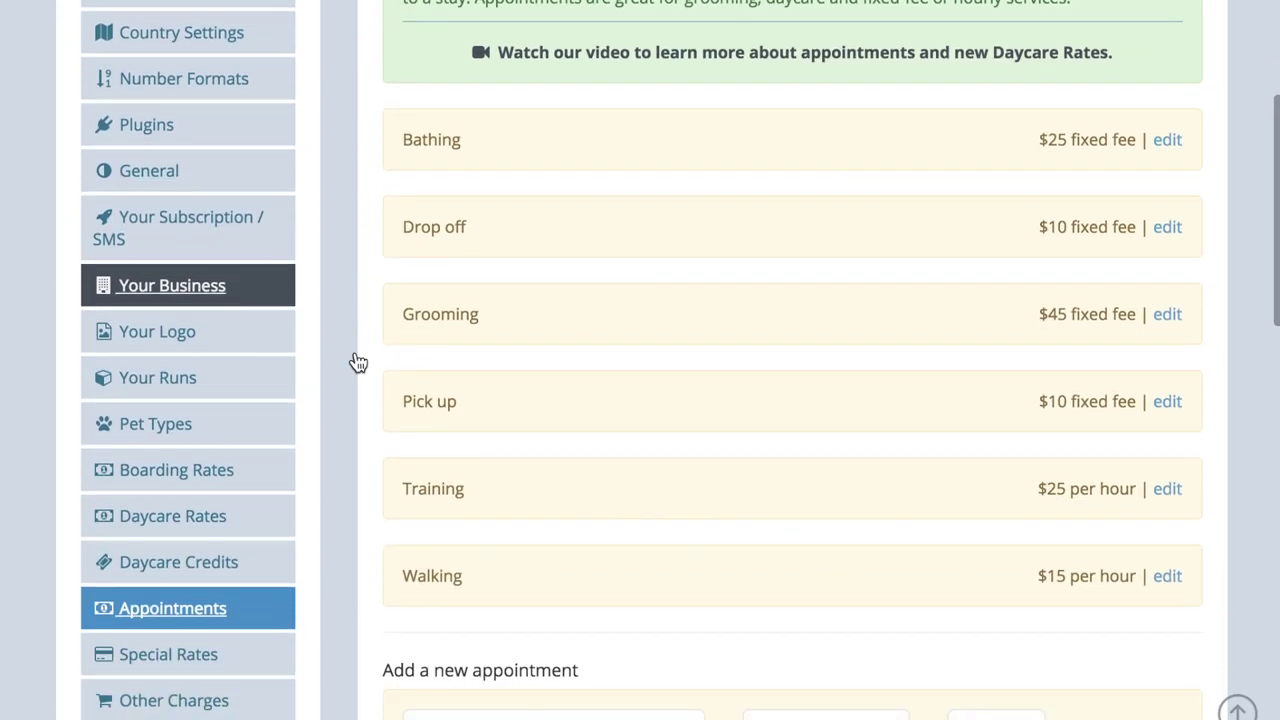
scroll(358, 362, down, 1)
scroll(358, 362, down, 1)
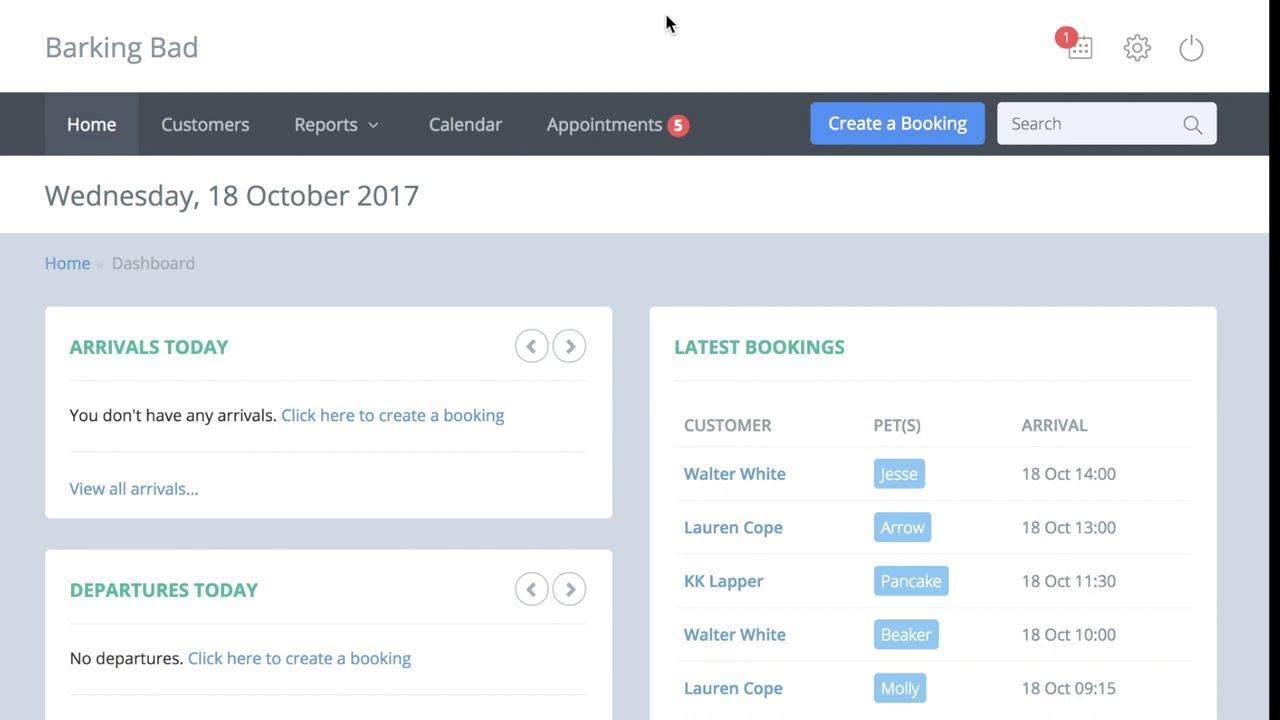
Create a new booking and choose Grooming as its appointment service
click(866, 130)
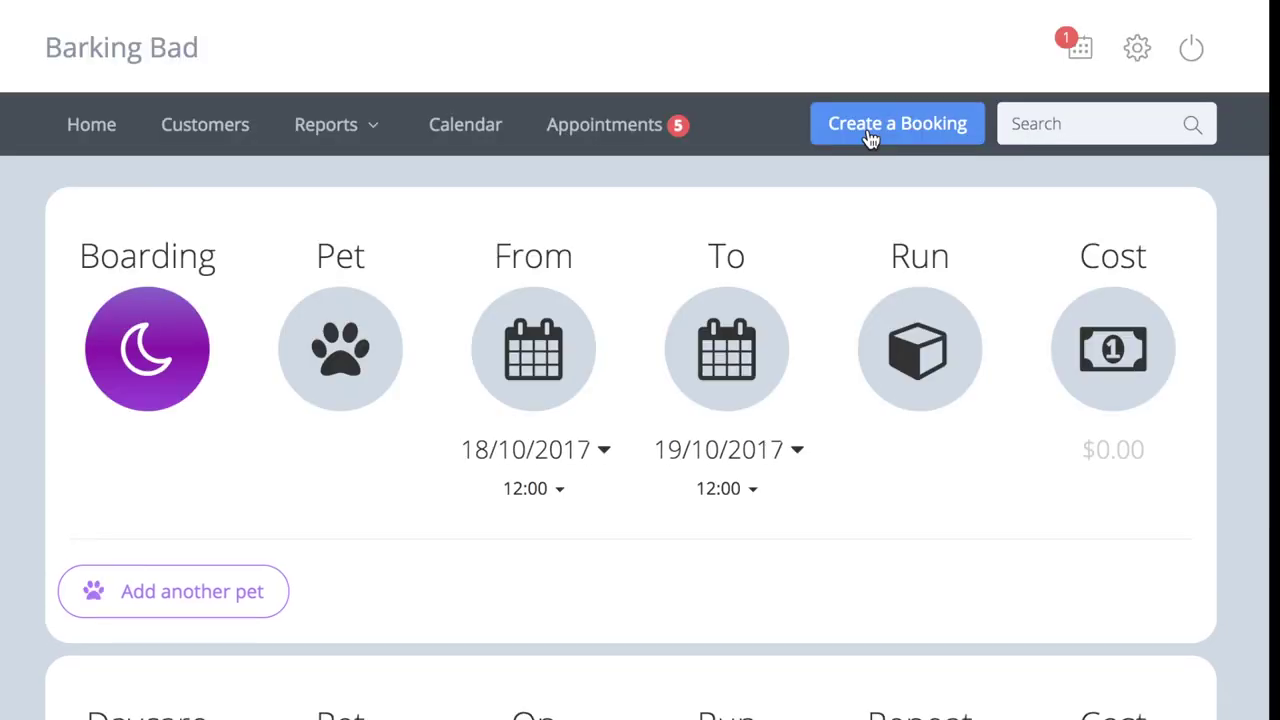
scroll(870, 138, down, 7)
scroll(870, 138, down, 1)
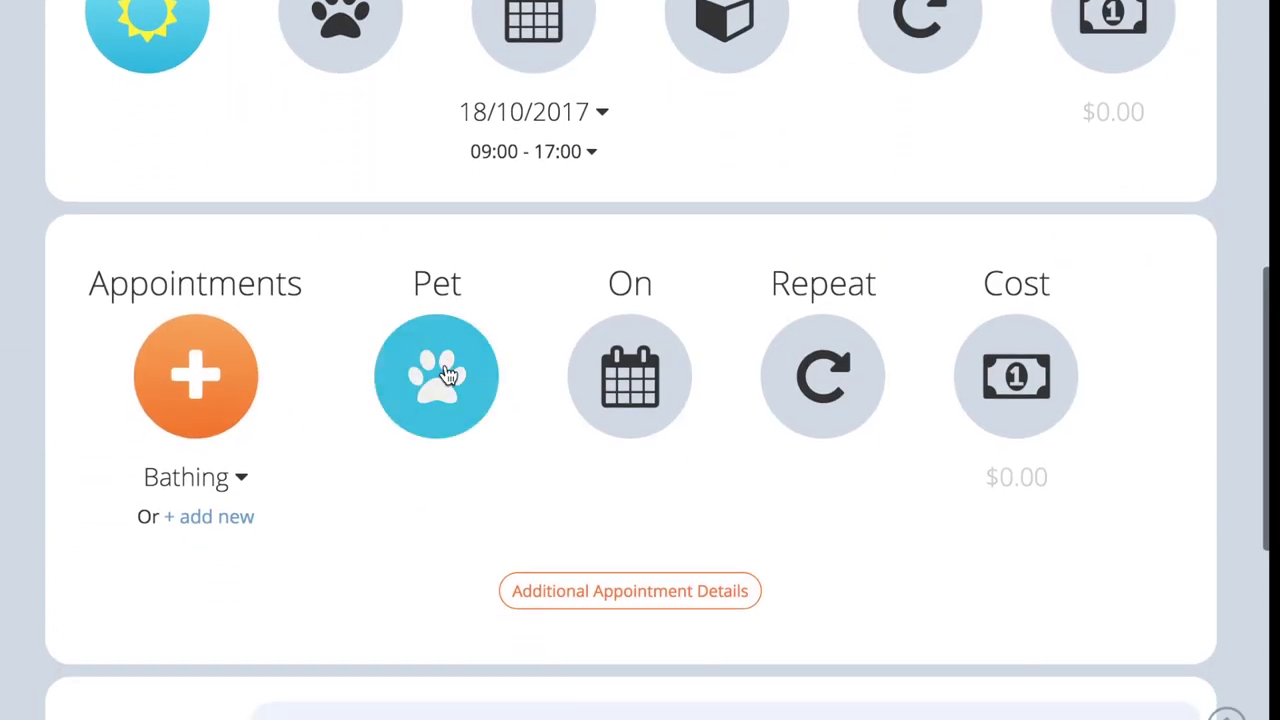
click(233, 480)
scroll(231, 483, down, 1)
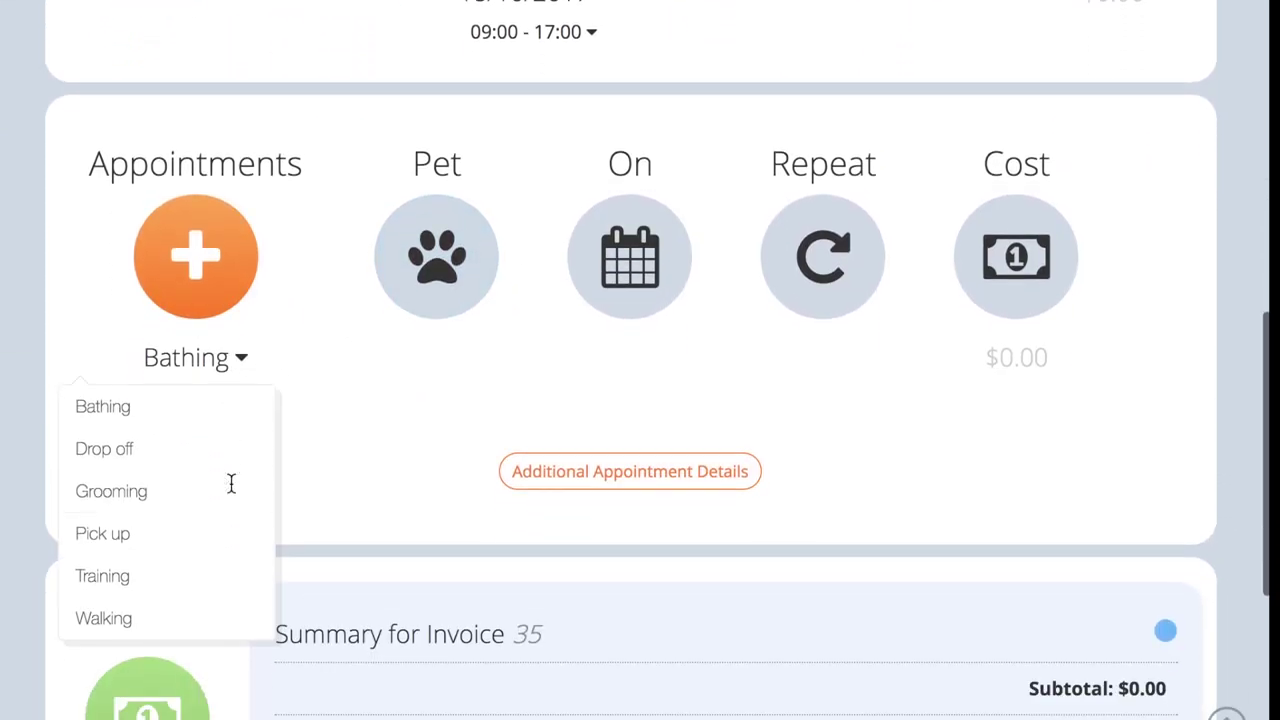
click(229, 513)
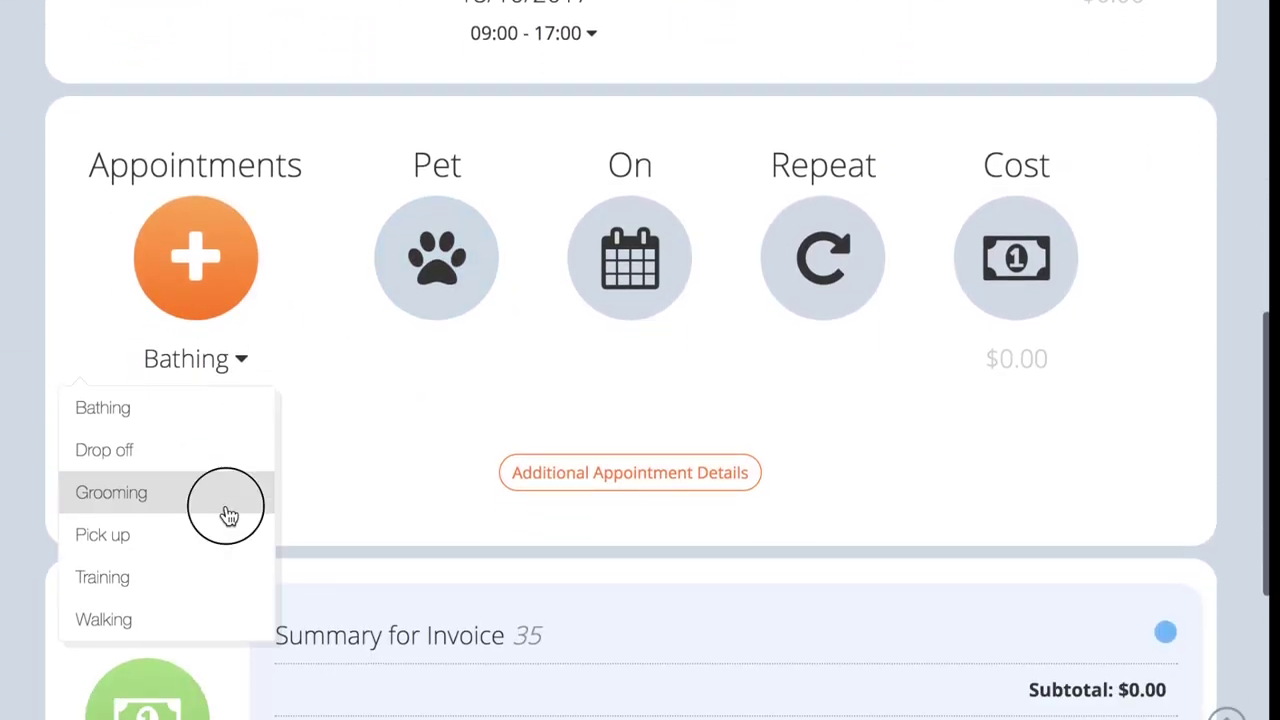
Find the pet by its owner's name and select Molly for the grooming appointment
click(426, 314)
text(laur)
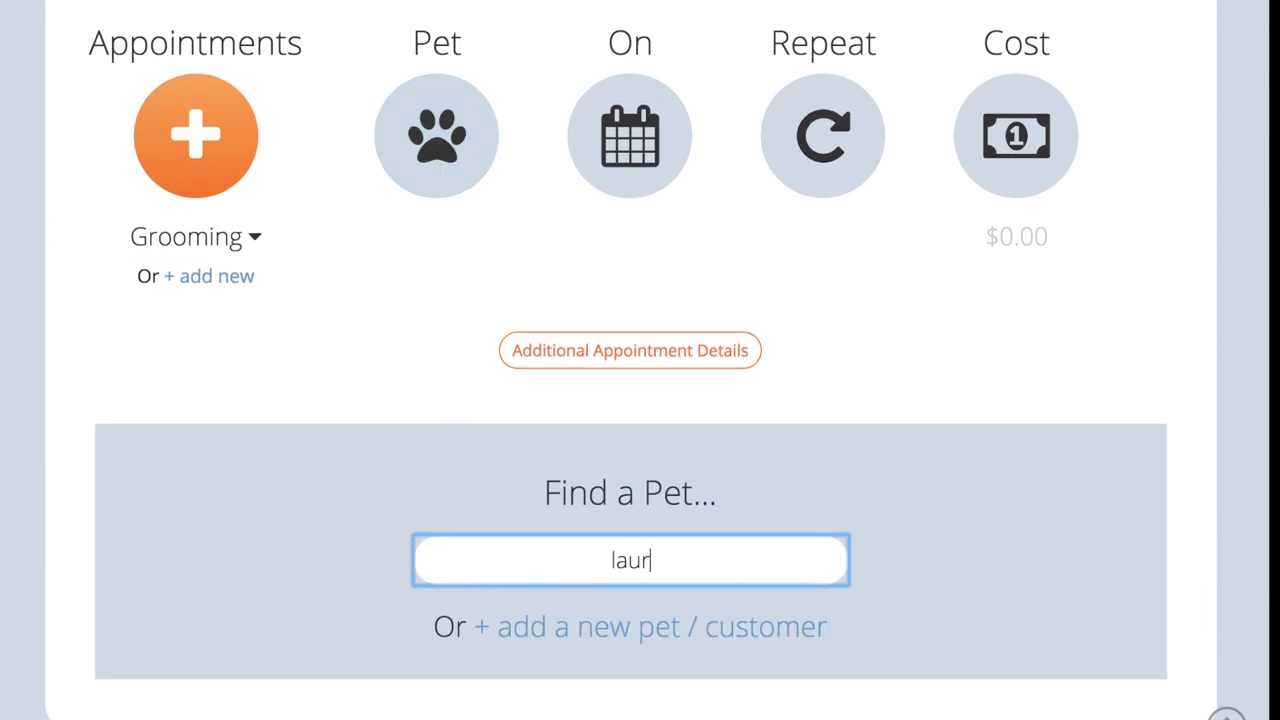
click(533, 607)
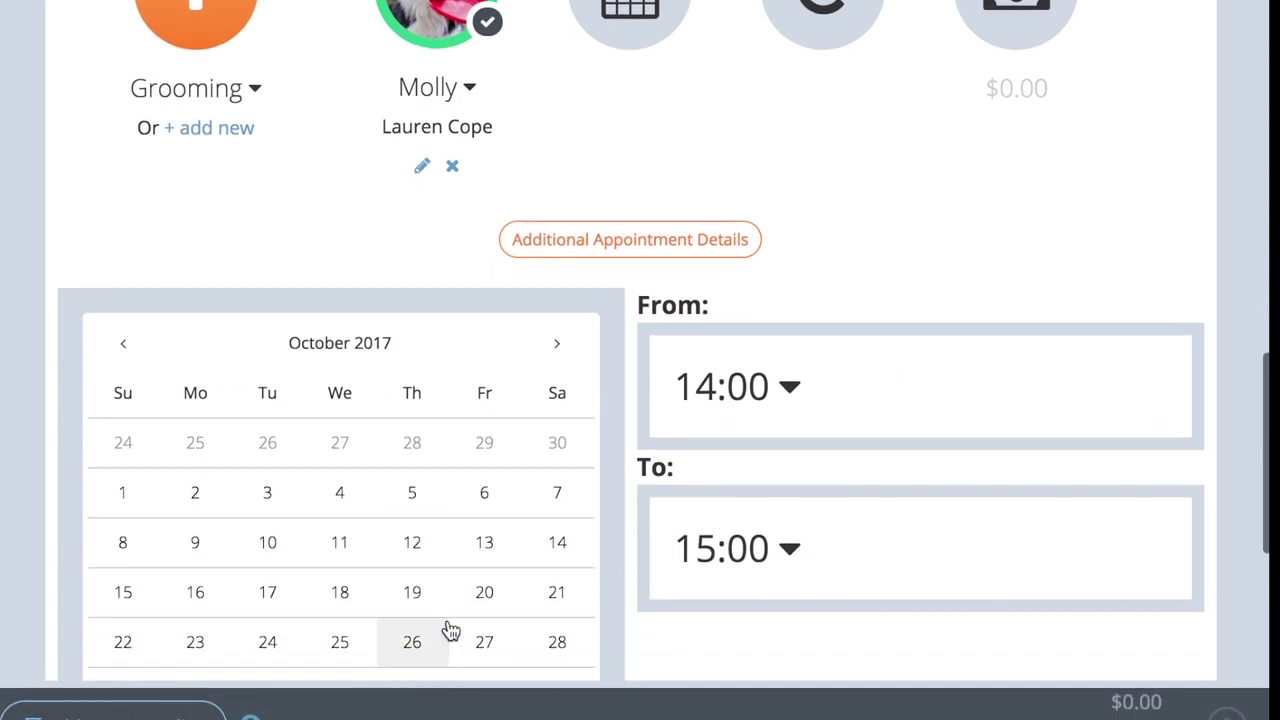
Schedule the grooming appointment for 20/10/2017 from 15:00 to 16:00 and save the booking
click(484, 592)
click(780, 389)
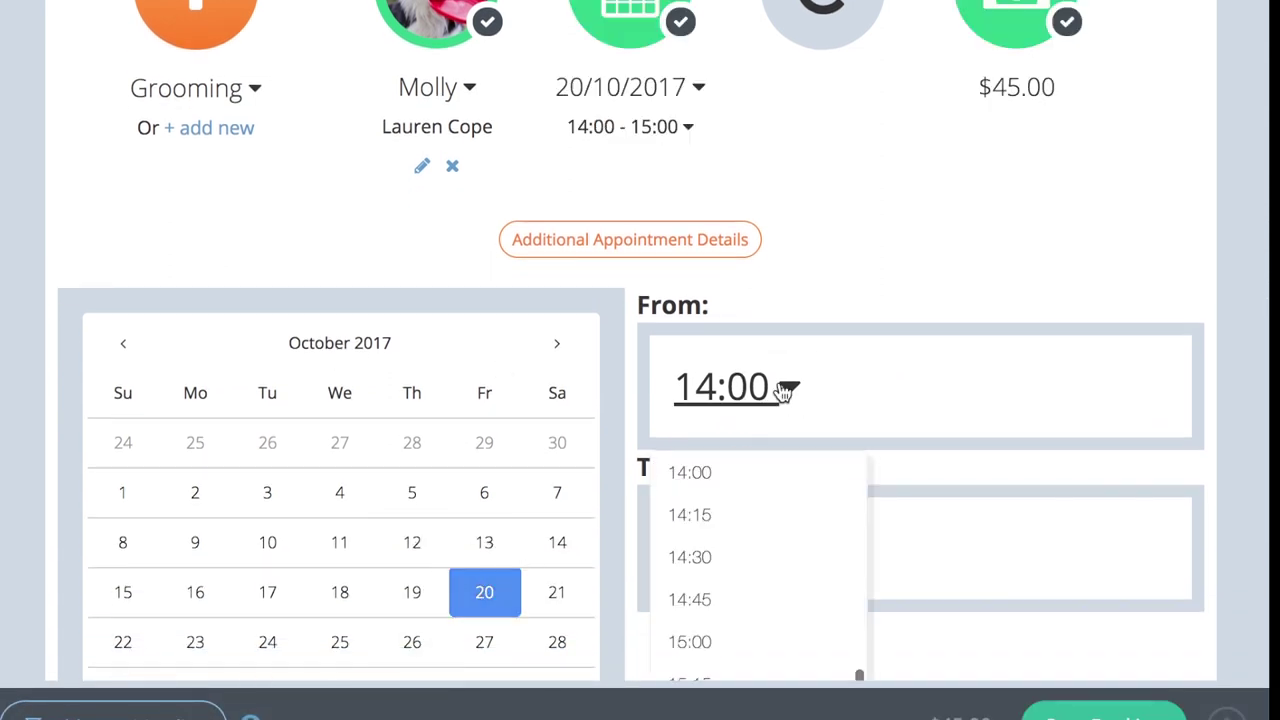
click(755, 642)
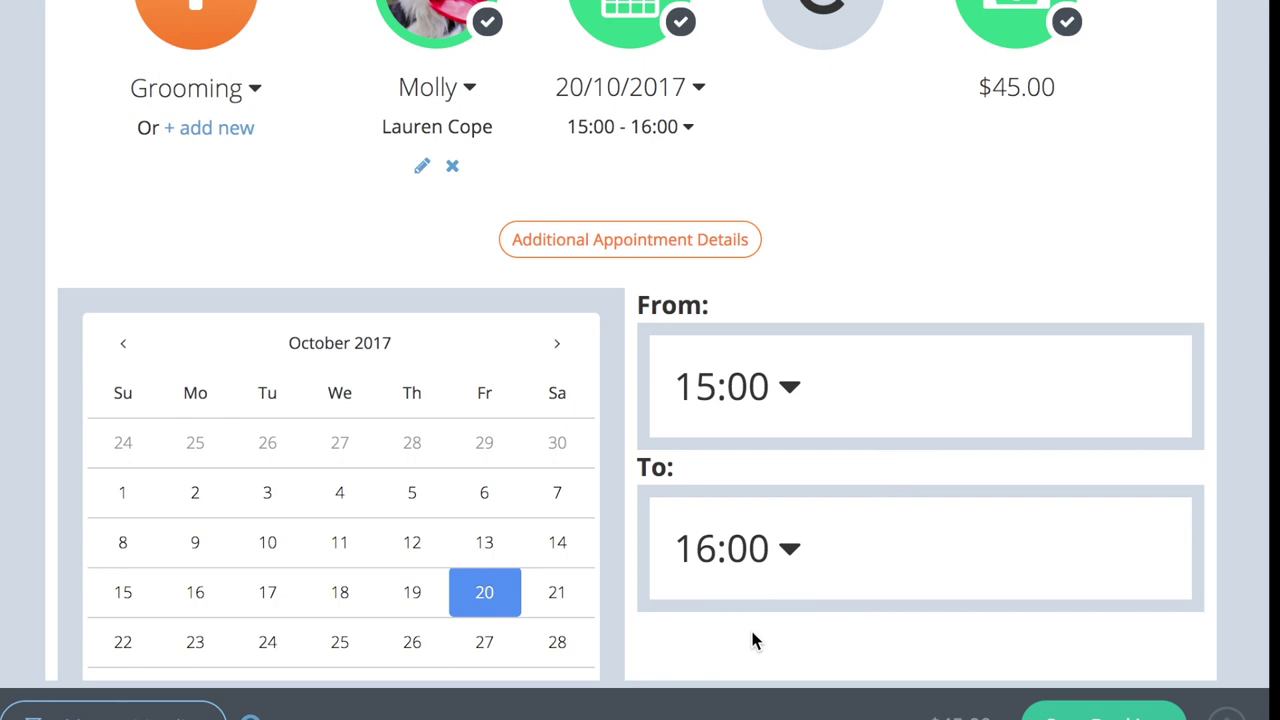
click(1155, 718)
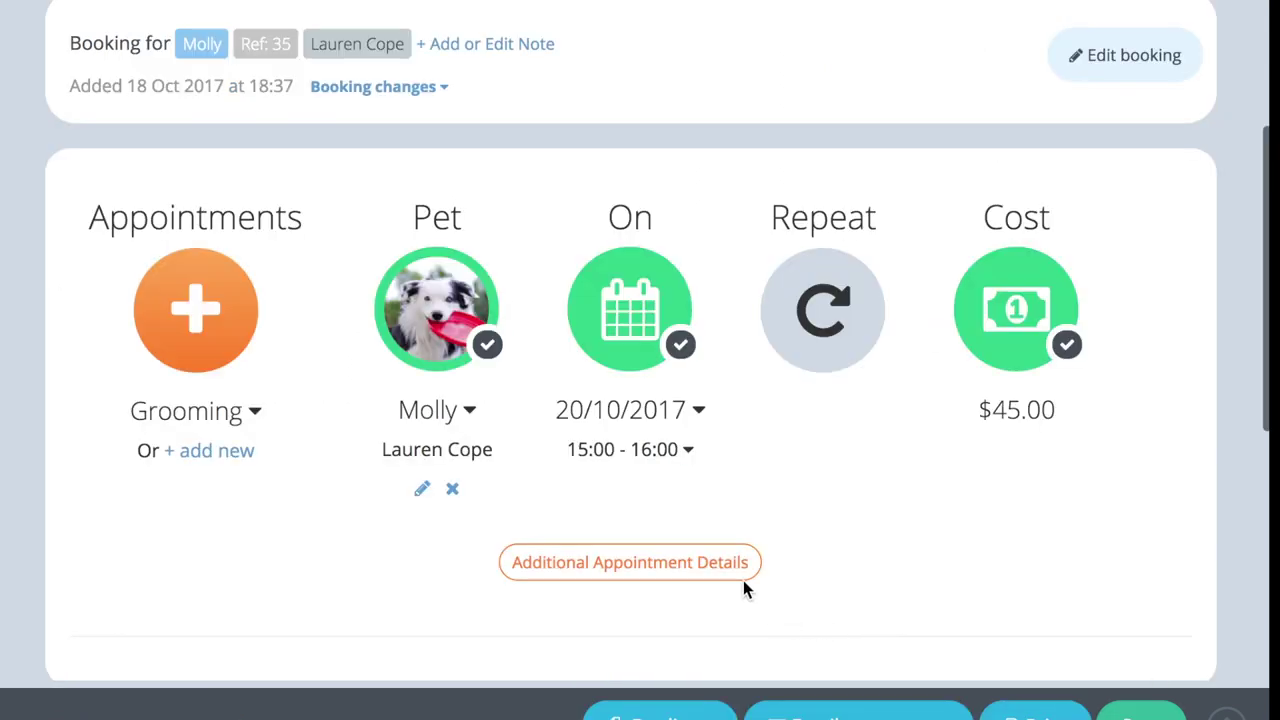
Show the additional details of the grooming appointment and assign it to the first named staff member
click(737, 574)
scroll(737, 580, down, 3)
scroll(737, 582, down, 2)
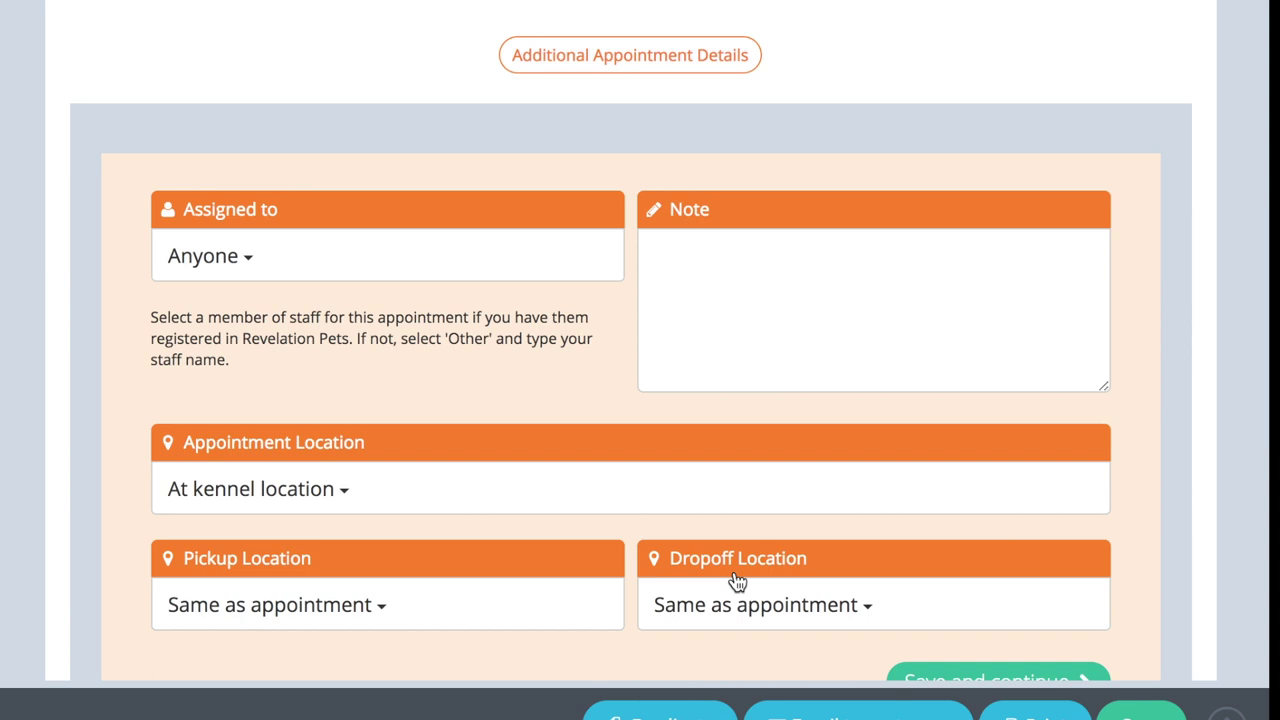
click(460, 285)
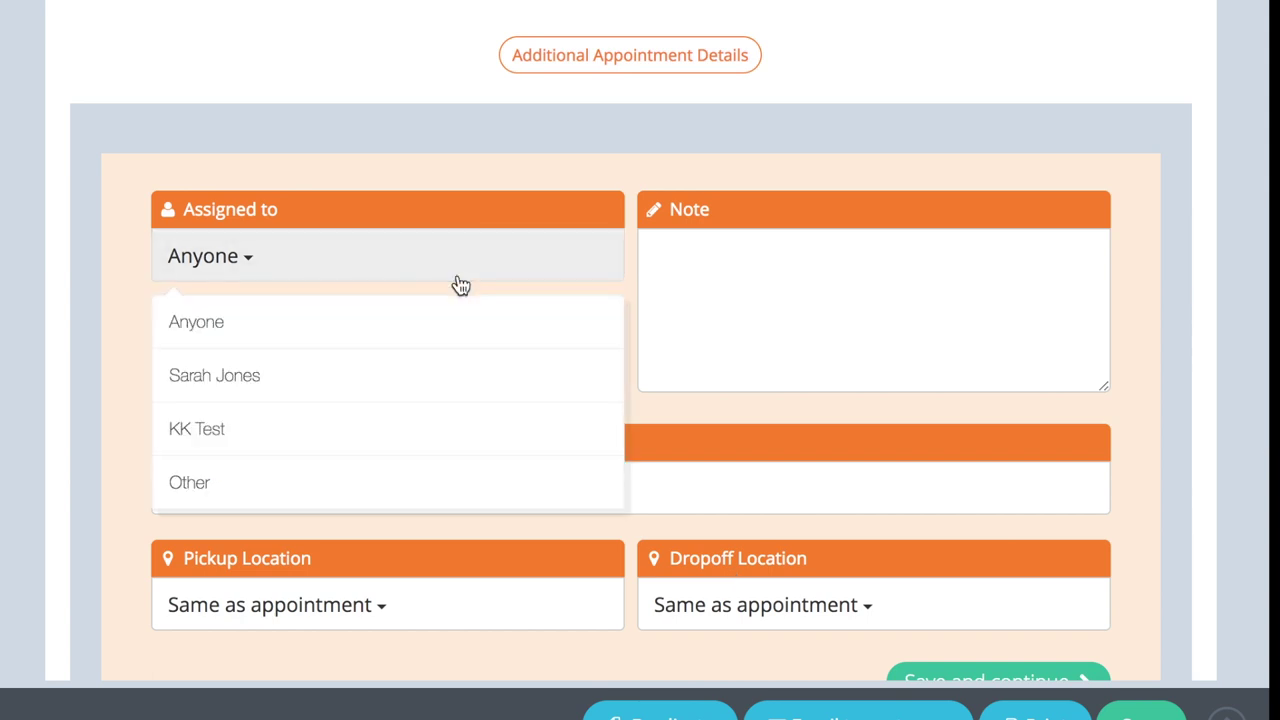
click(449, 376)
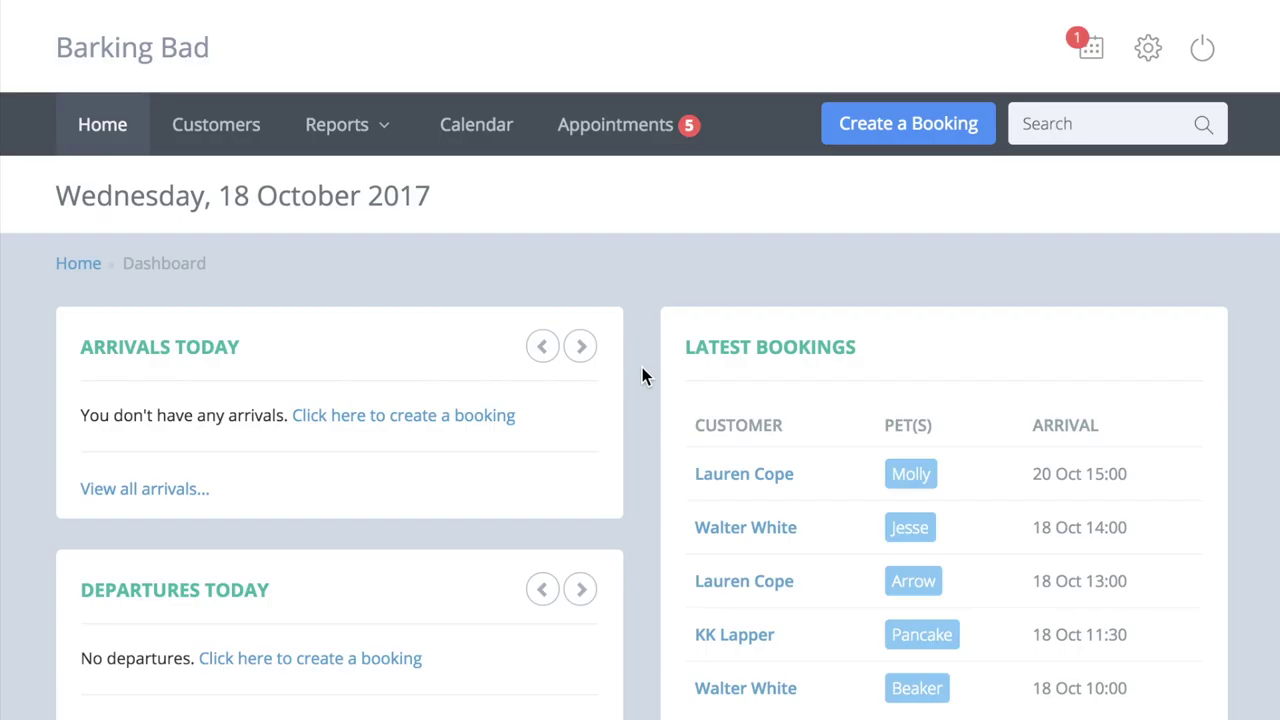
Open Molly's 15:00 grooming appointment from the appointments schedule to view its details
click(590, 124)
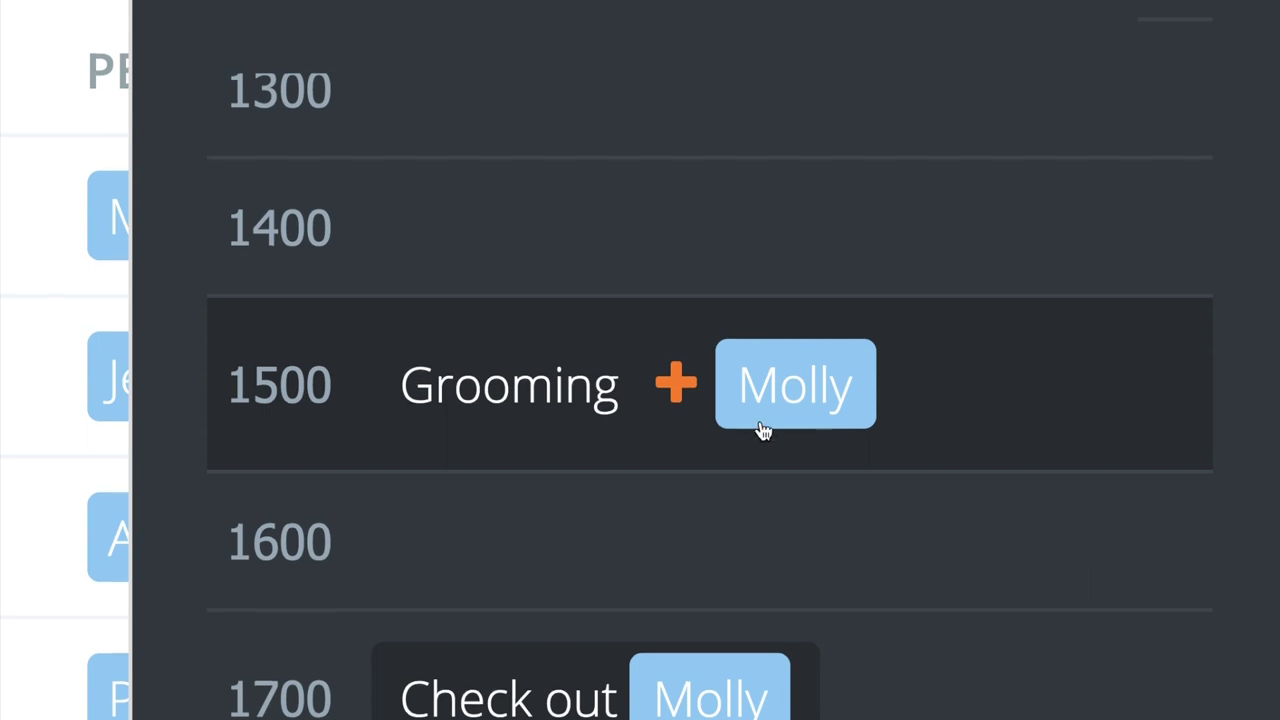
click(709, 395)
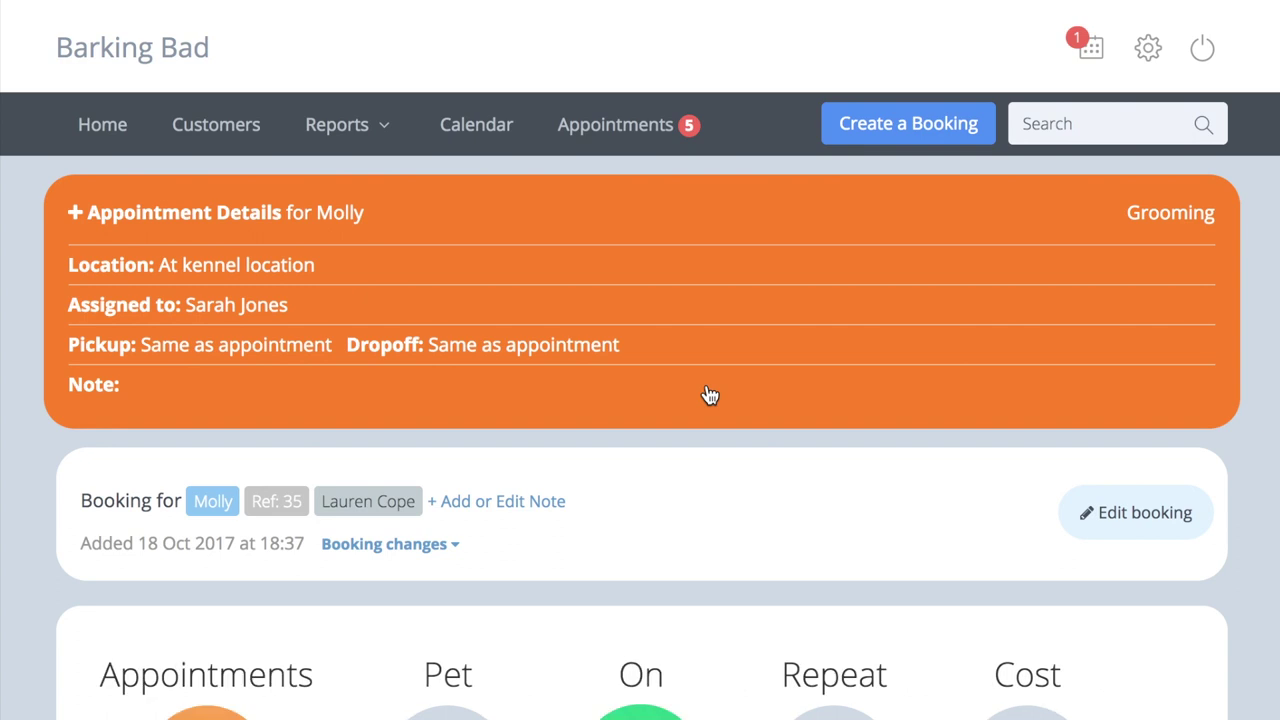
scroll(663, 500, down, 6)
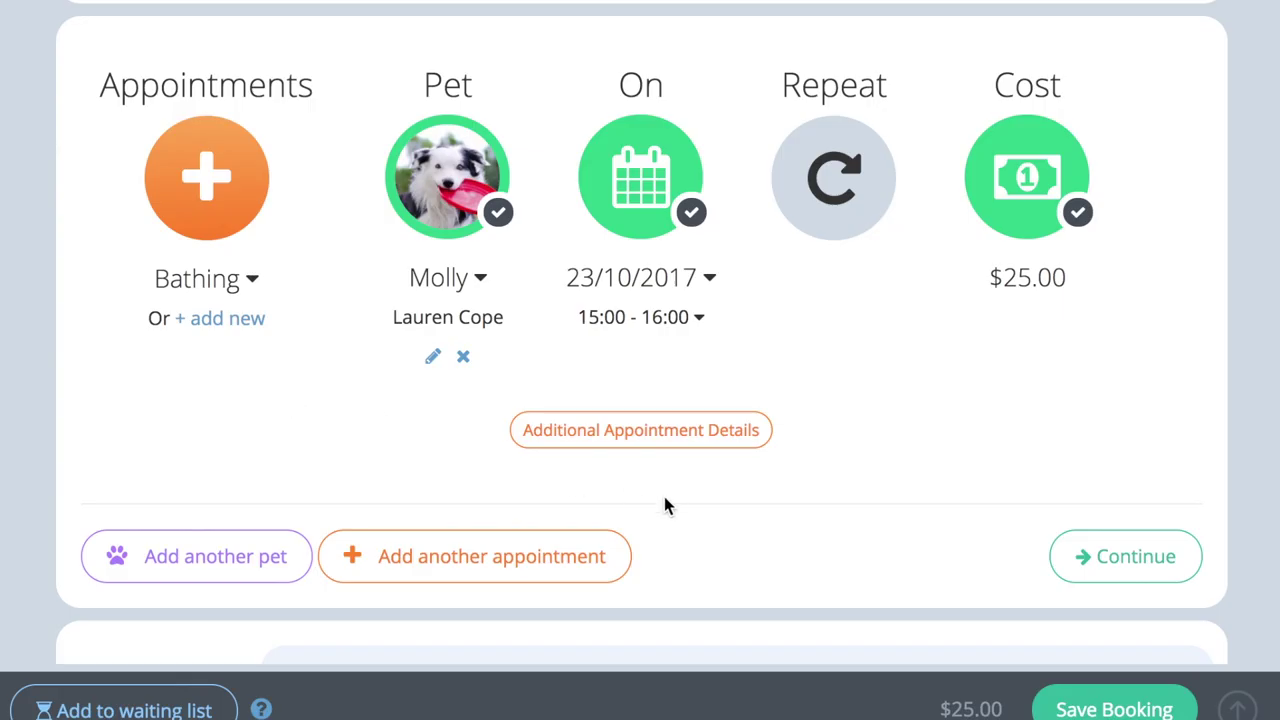
Add another appointment for Molly to the bathing booking and choose Training as its service
scroll(664, 496, down, 1)
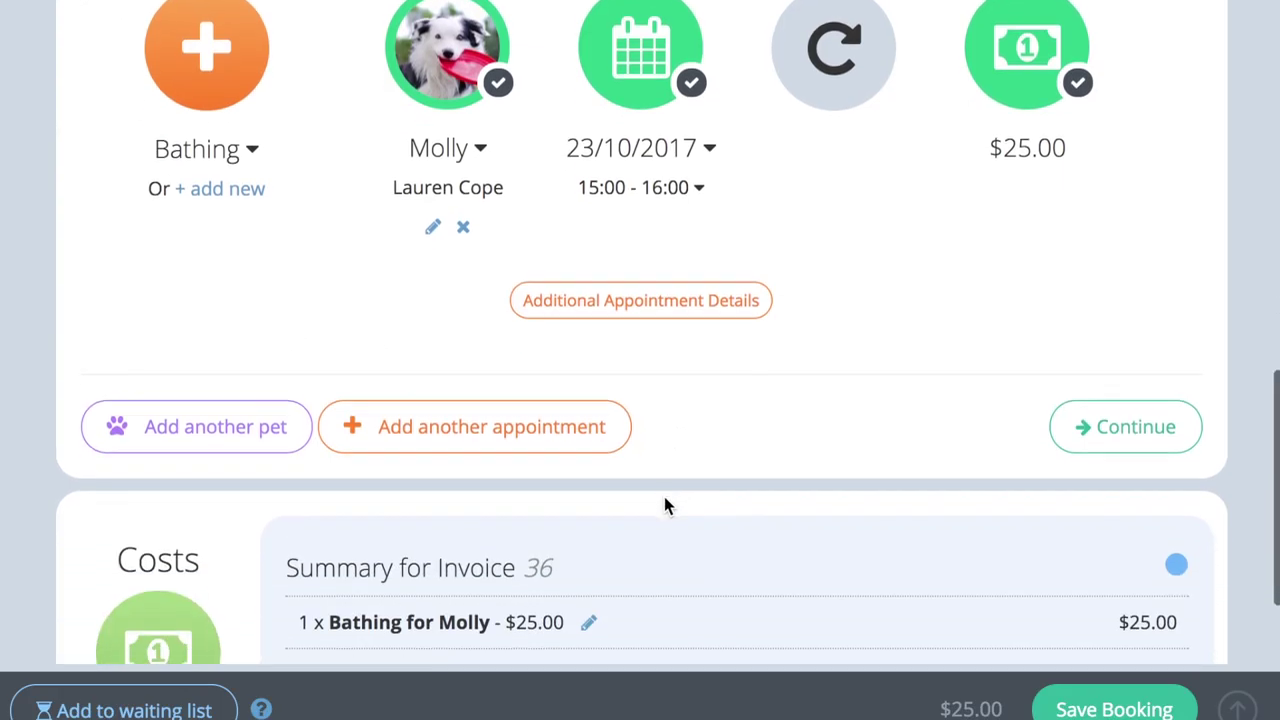
click(597, 453)
scroll(560, 460, down, 3)
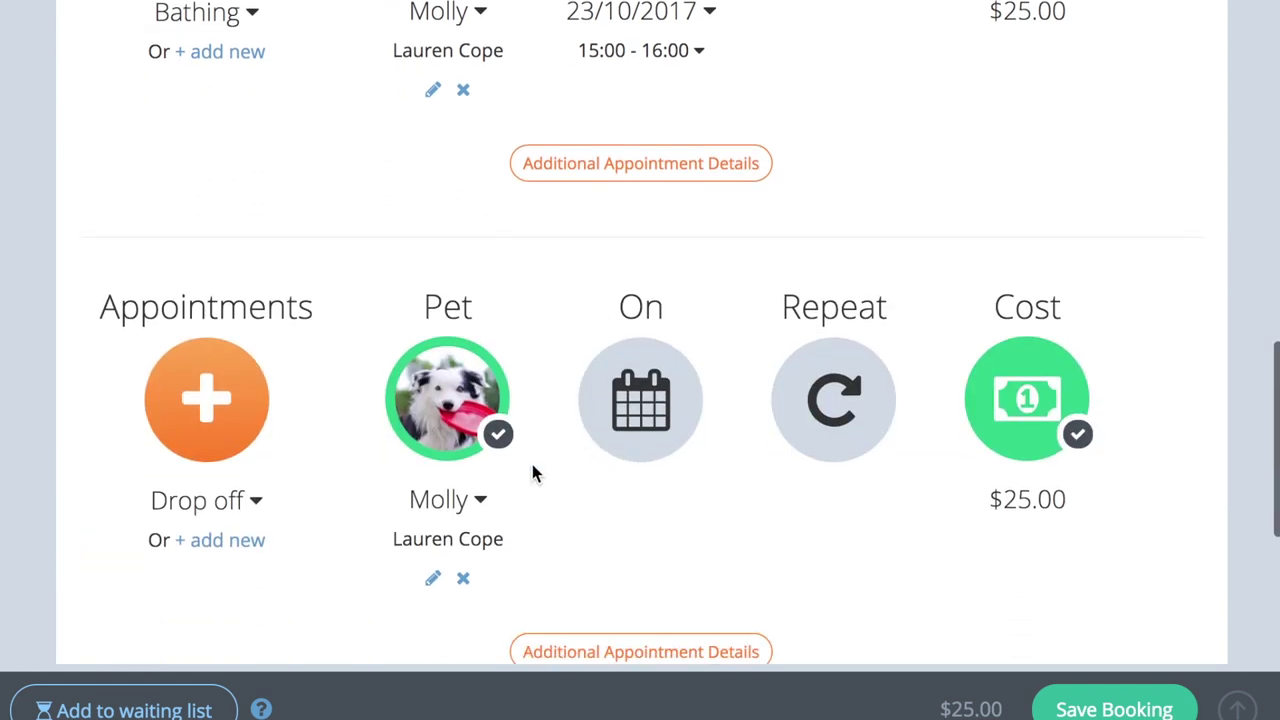
click(224, 502)
scroll(210, 570, down, 2)
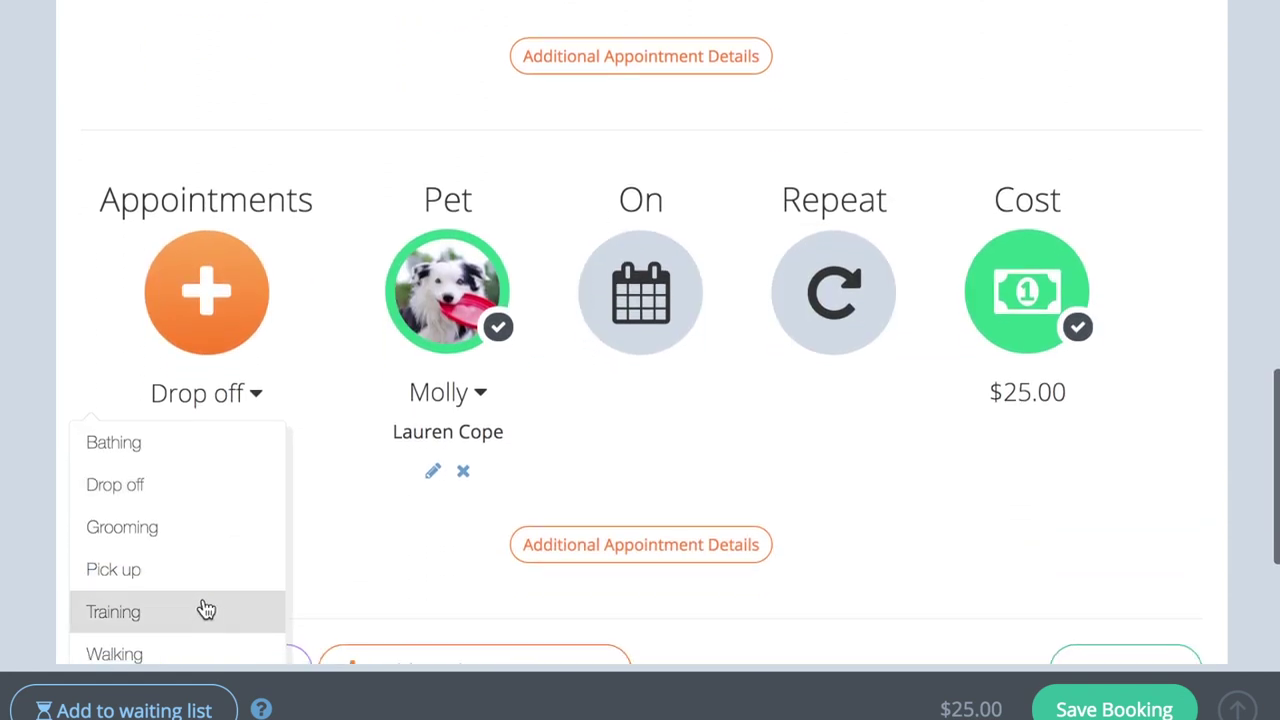
click(200, 606)
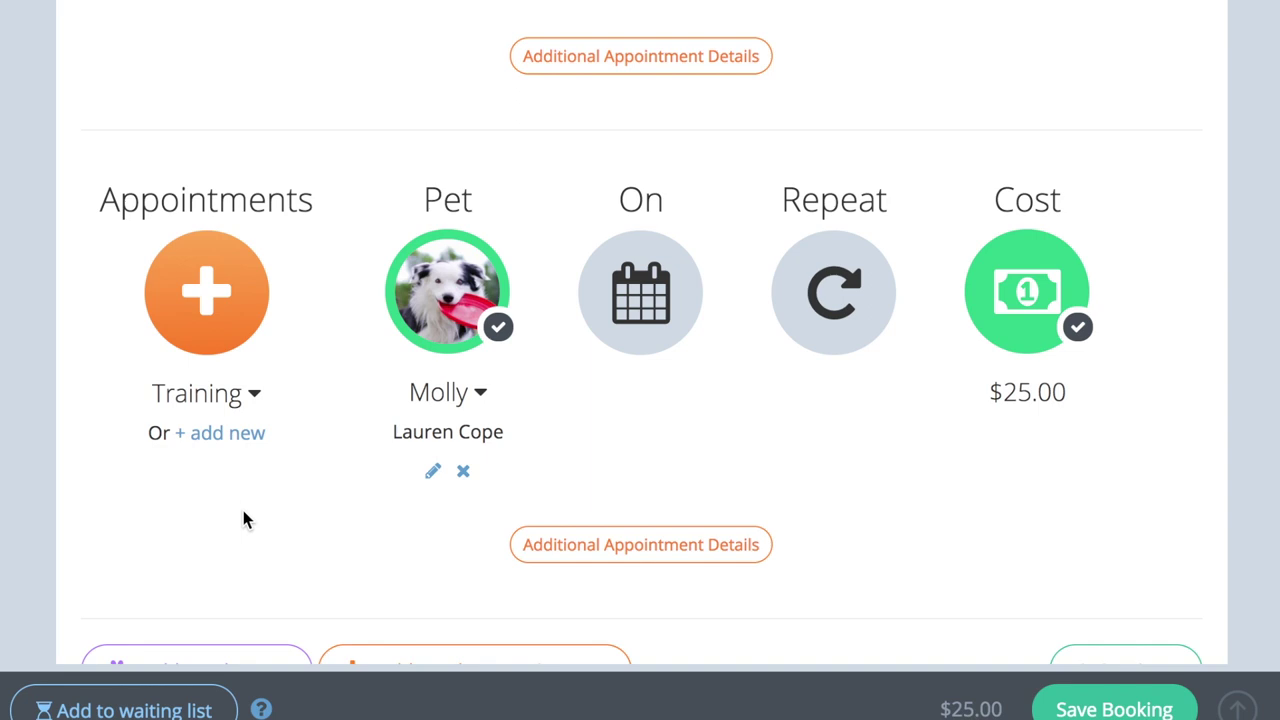
scroll(243, 512, down, 2)
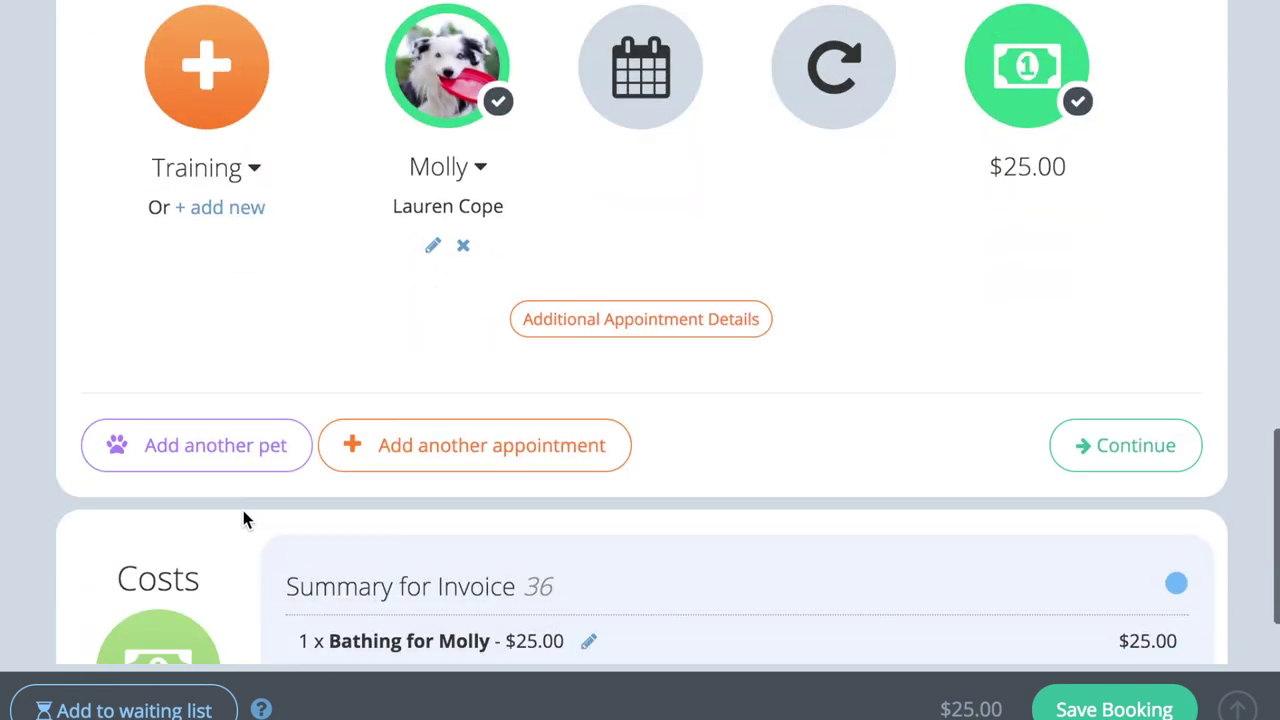
Add another pet to the booking and open the pet choice for its Bathing appointment
click(245, 460)
scroll(243, 456, down, 1)
scroll(243, 457, down, 1)
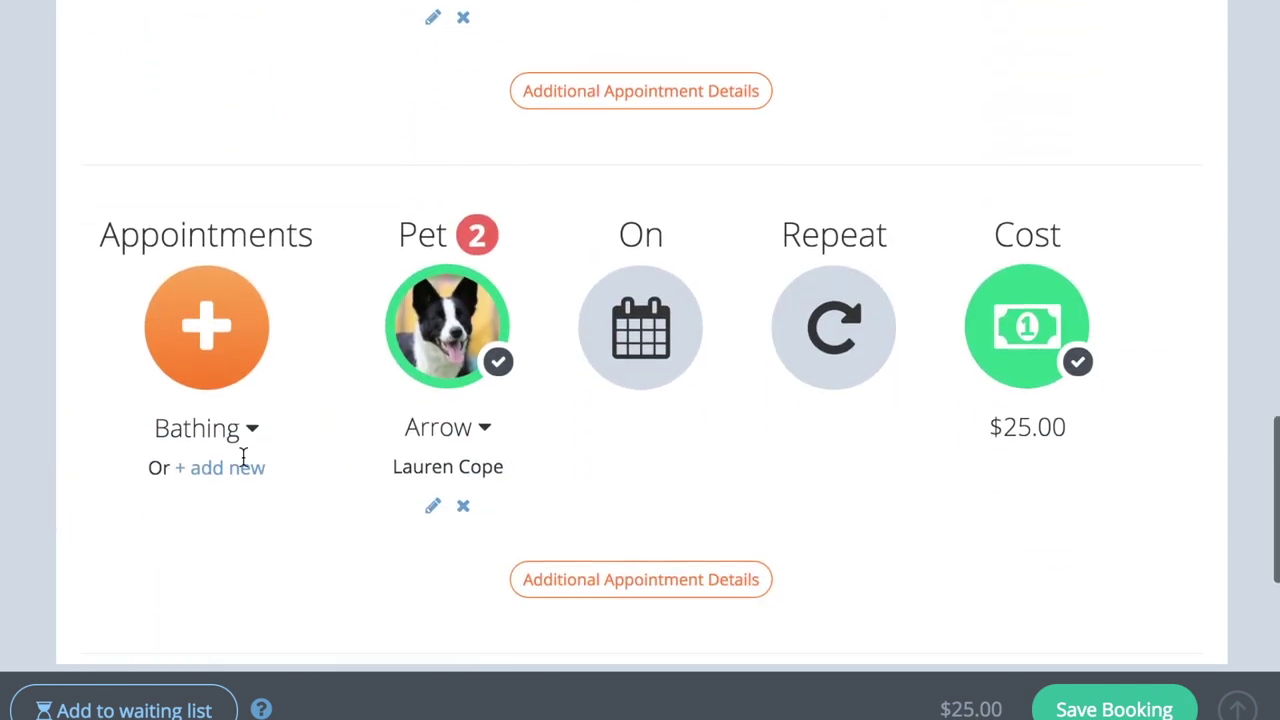
click(485, 428)
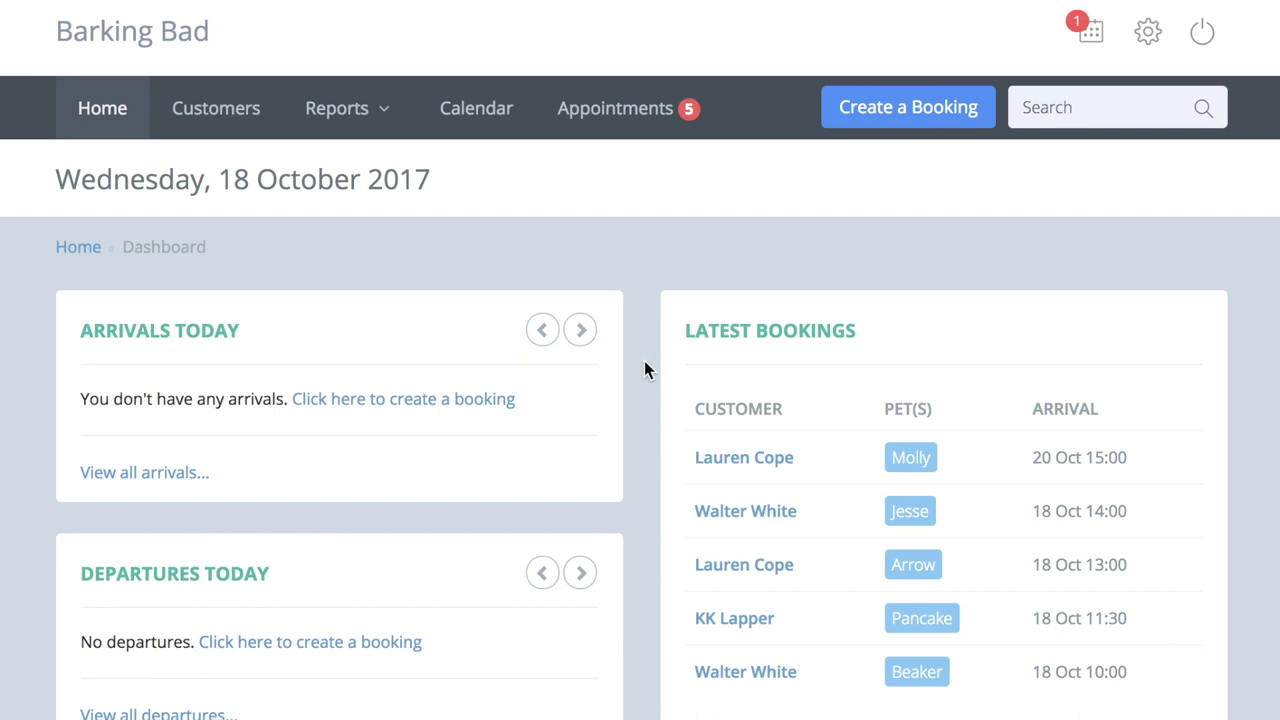
Save a filter showing only Grooming and Training in the 18 October 2017 appointments schedule and preview the filtered day for printing
click(617, 127)
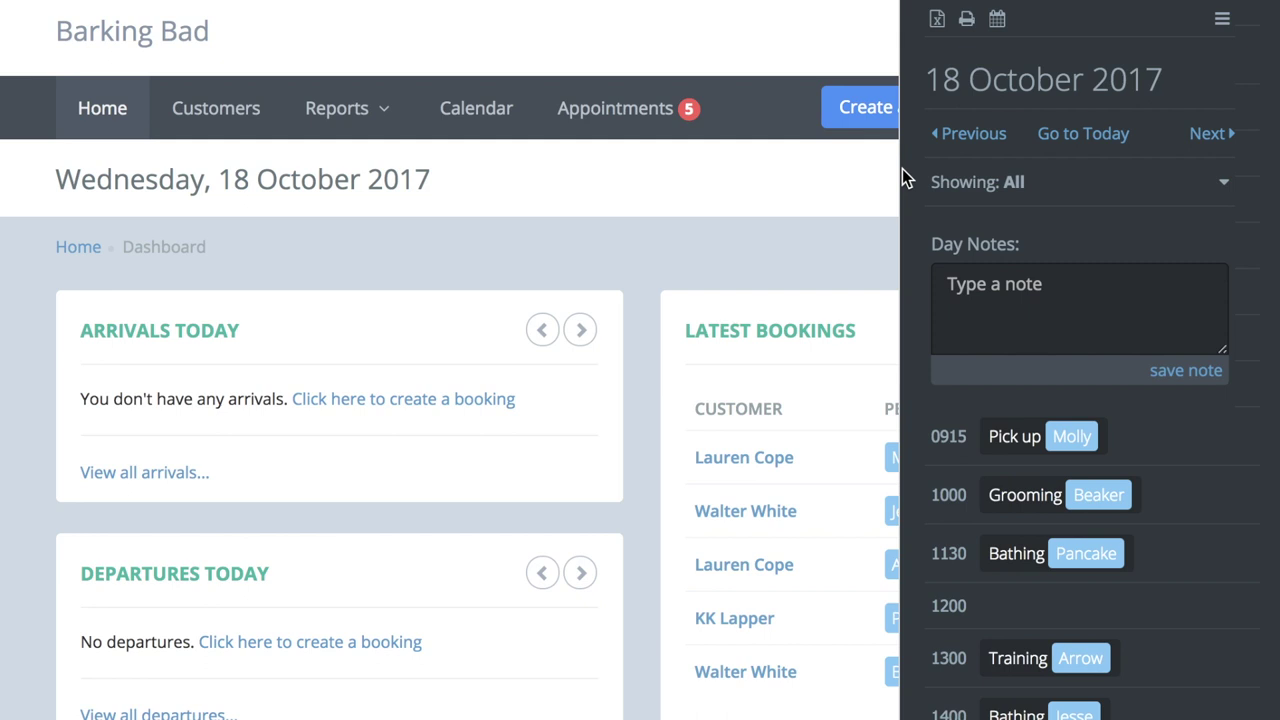
click(1050, 197)
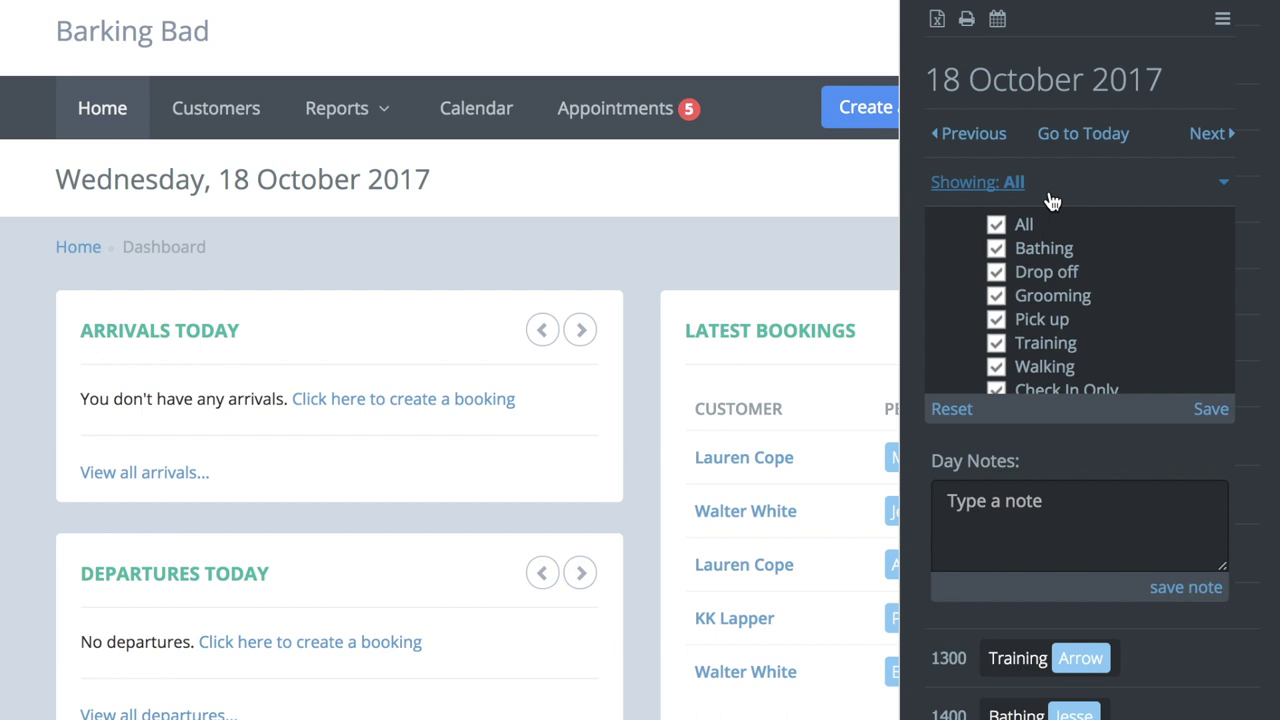
click(998, 225)
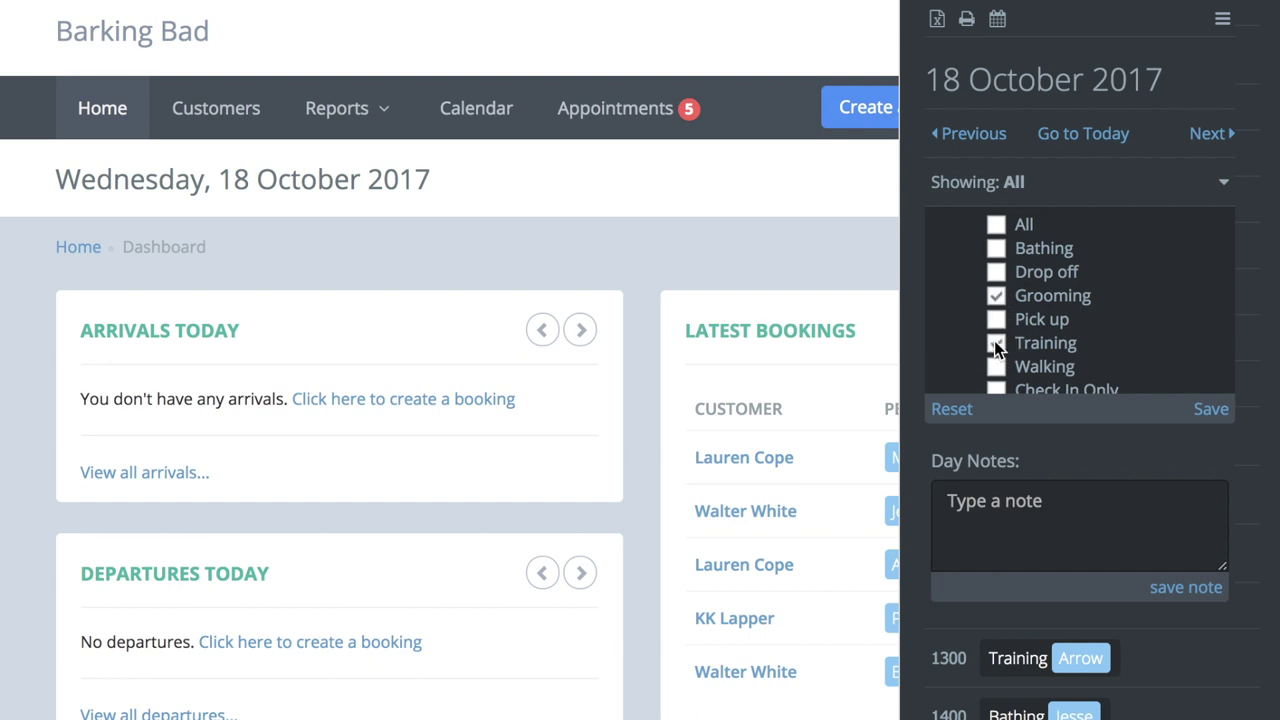
click(1204, 408)
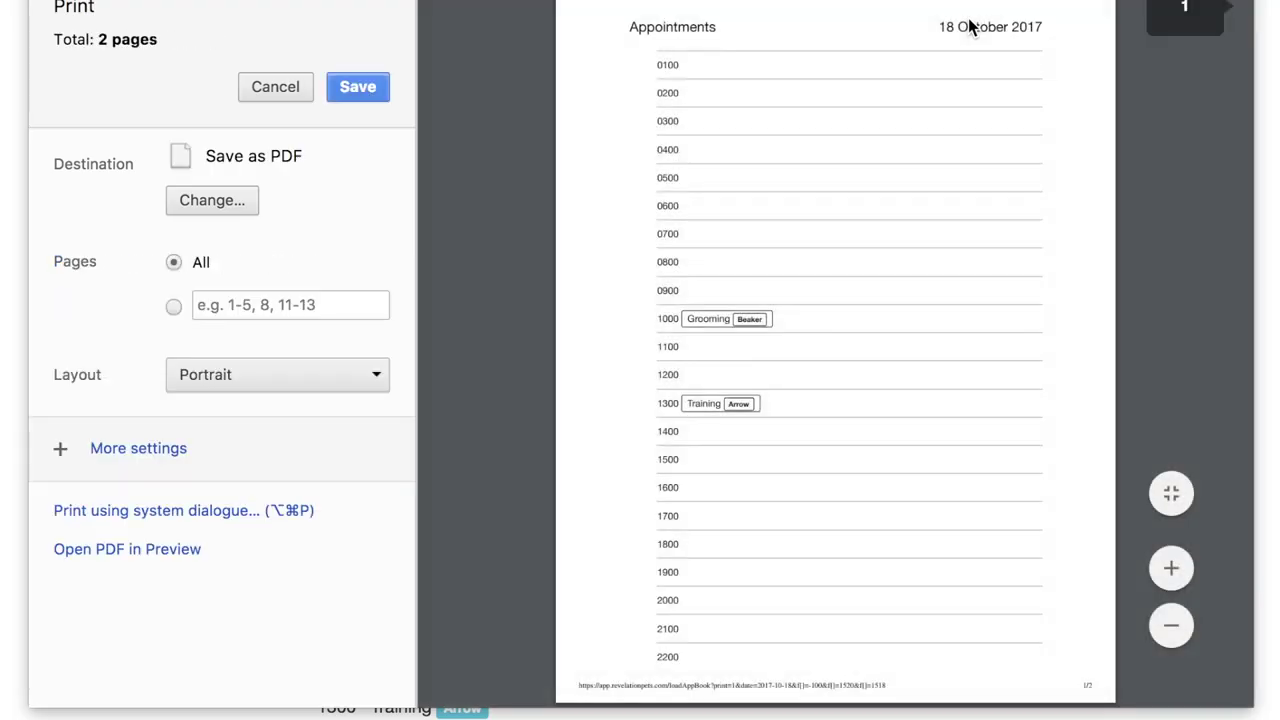
key(Escape)
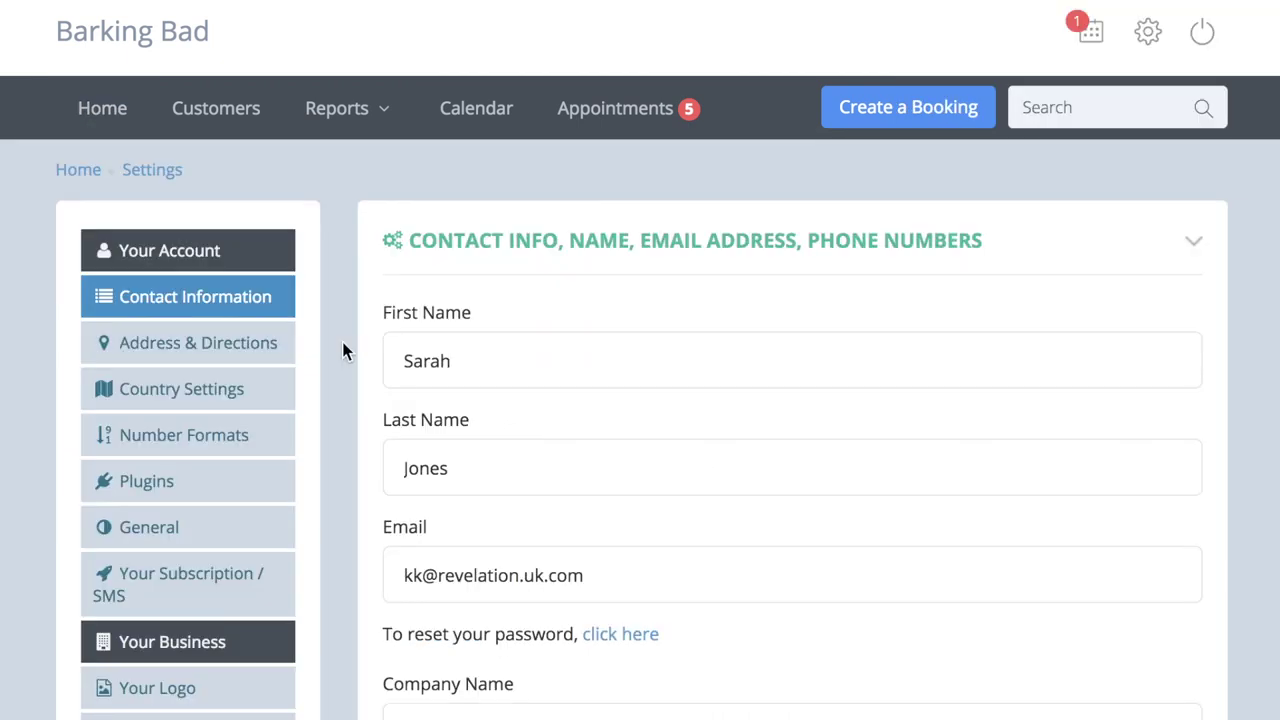
Go to the Appointments settings under Your Business and open the Bathing service for editing
scroll(342, 350, down, 5)
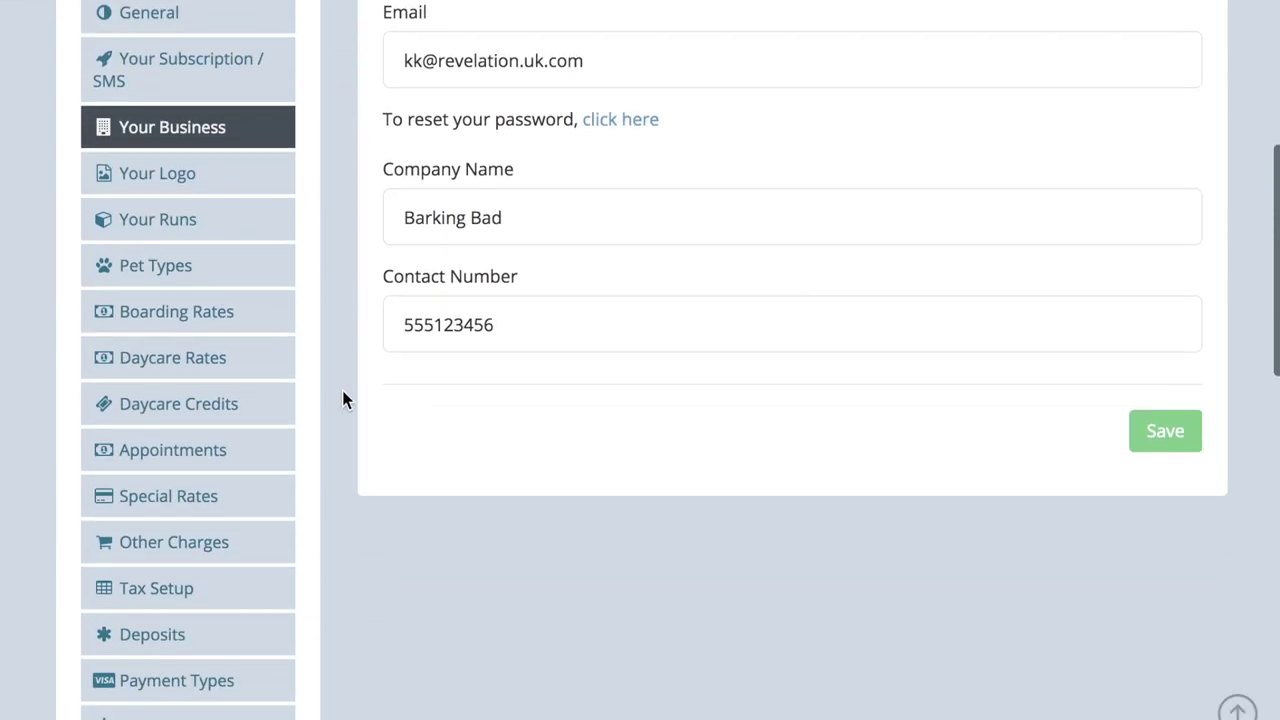
click(245, 449)
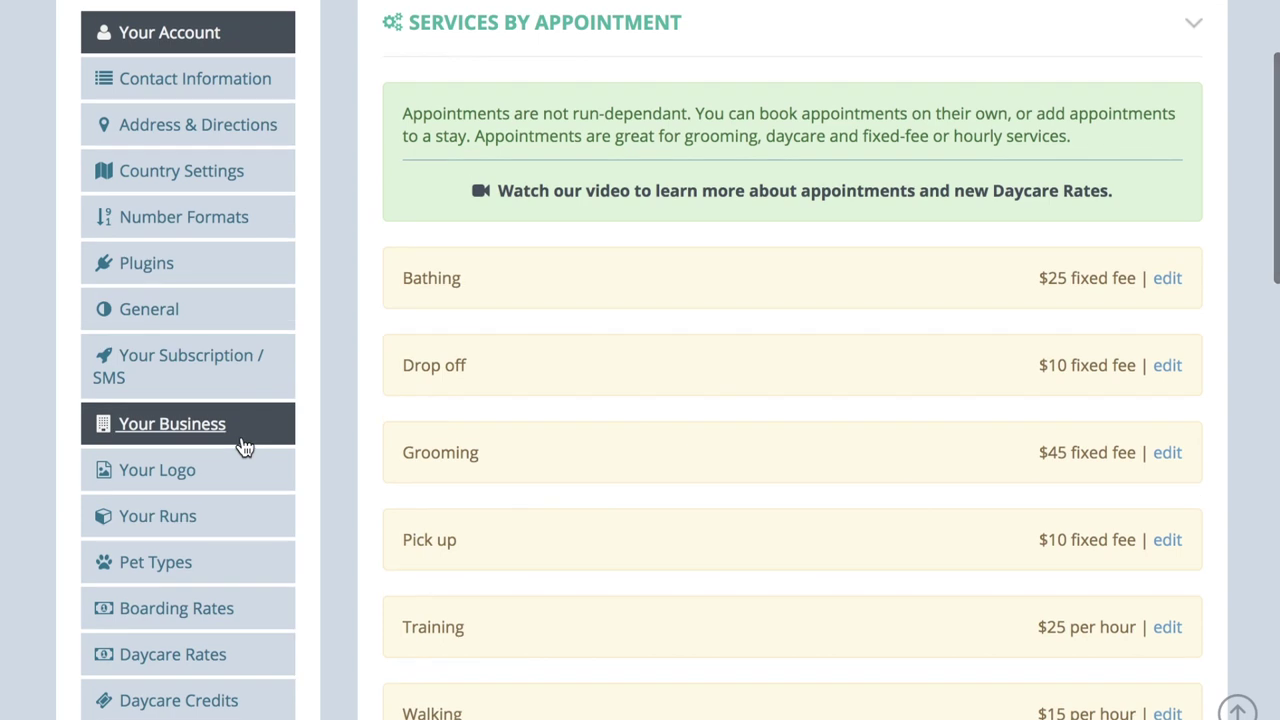
click(1167, 280)
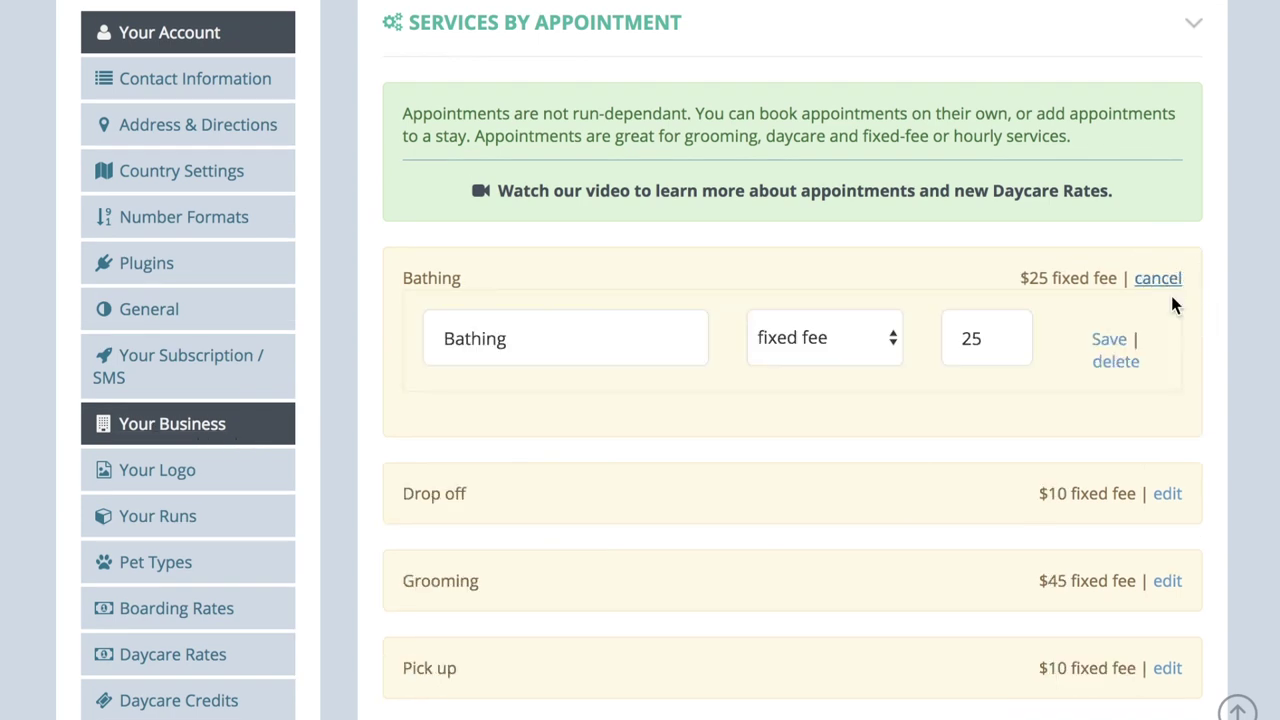